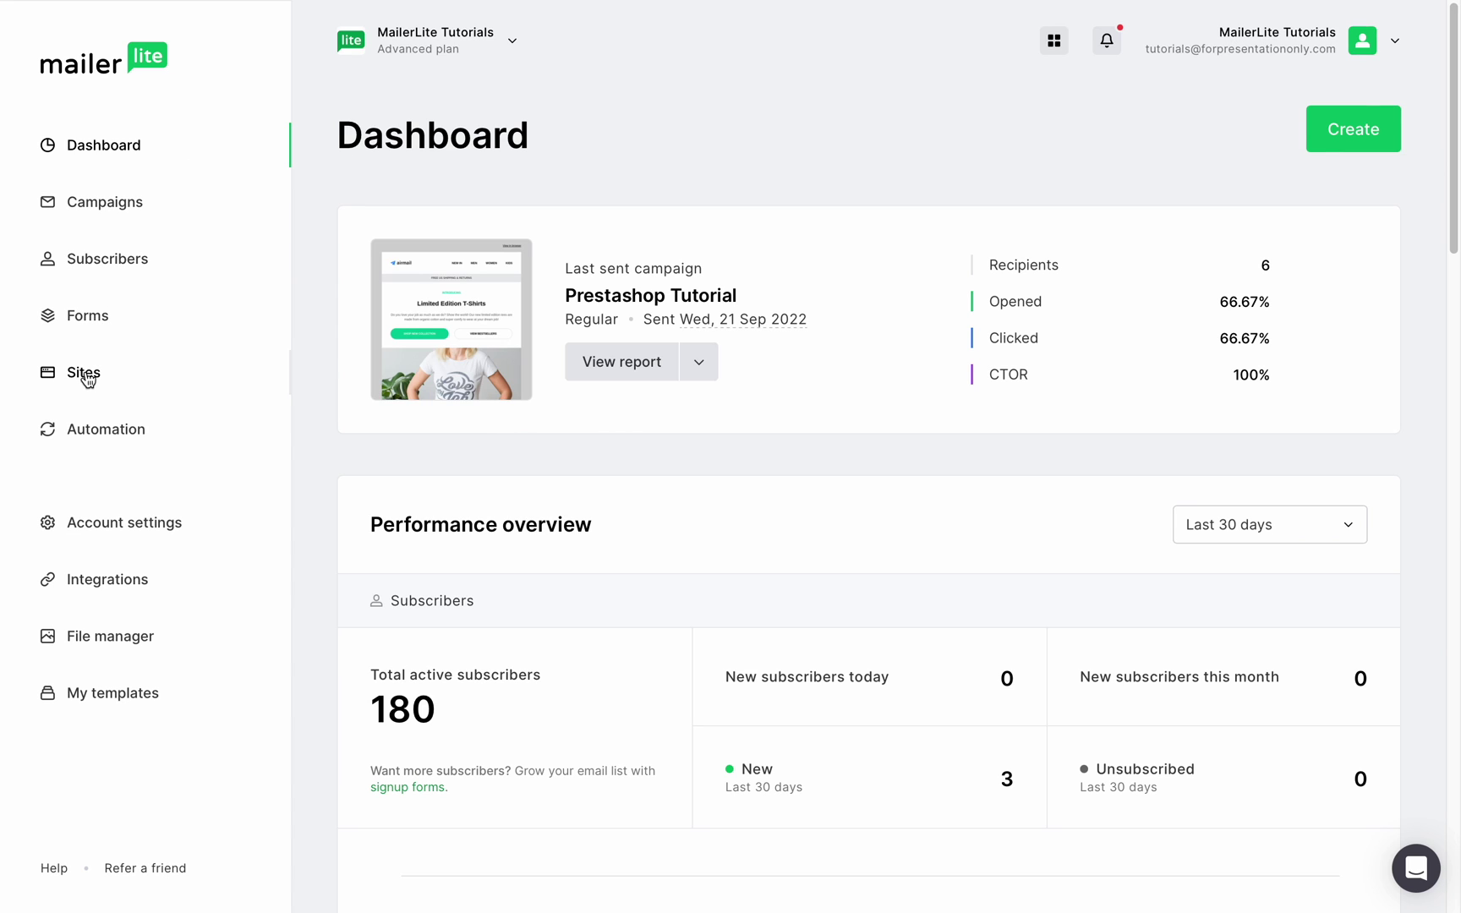
Open the Climate Solution Demo landing page for editing from the Sites list
left_click(85, 372)
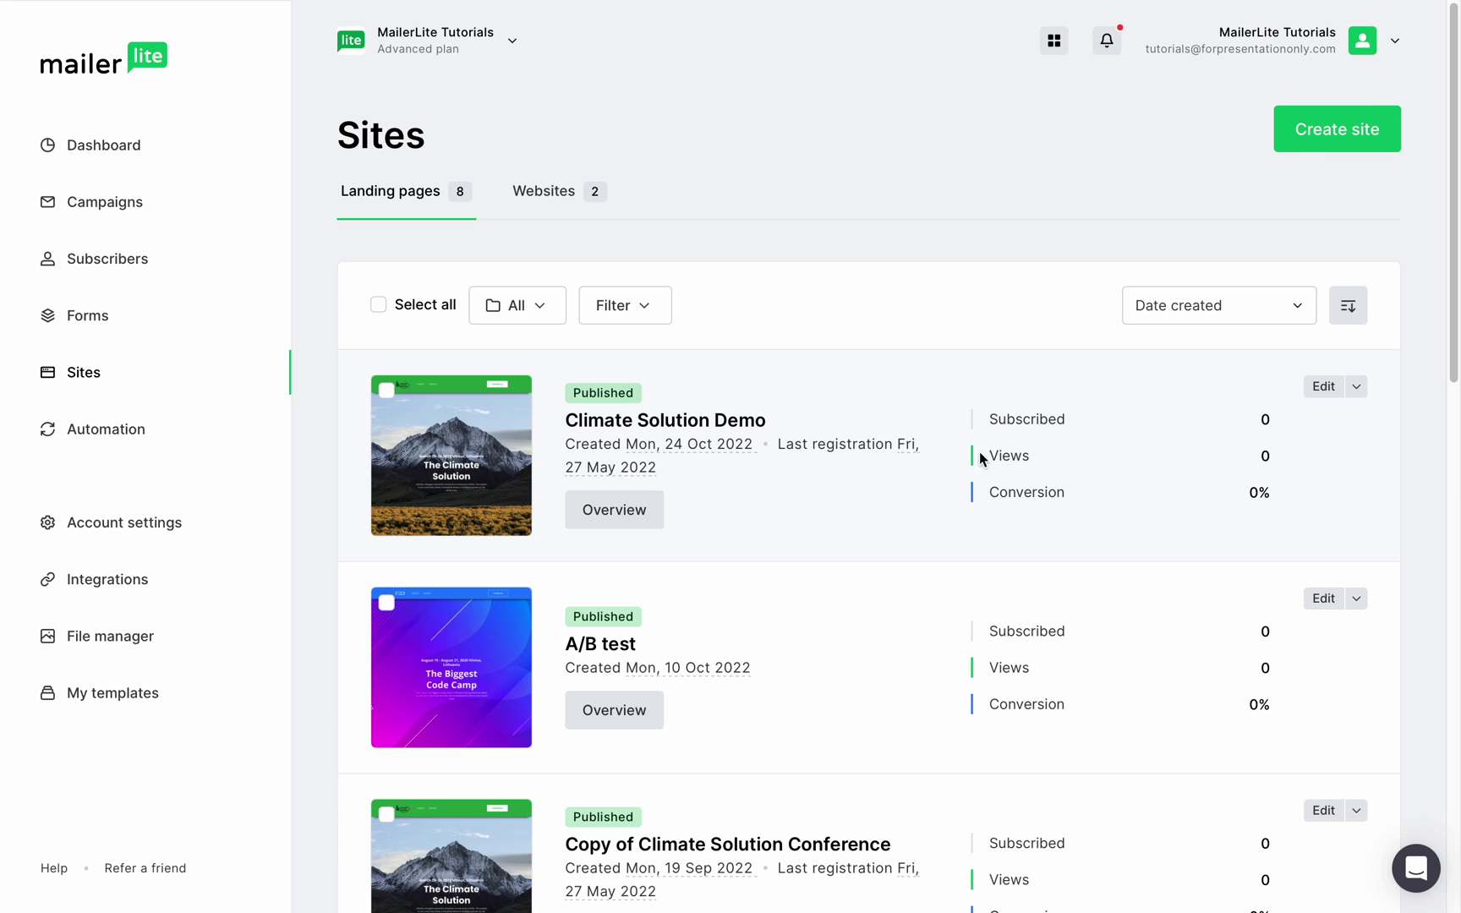
left_click(1323, 387)
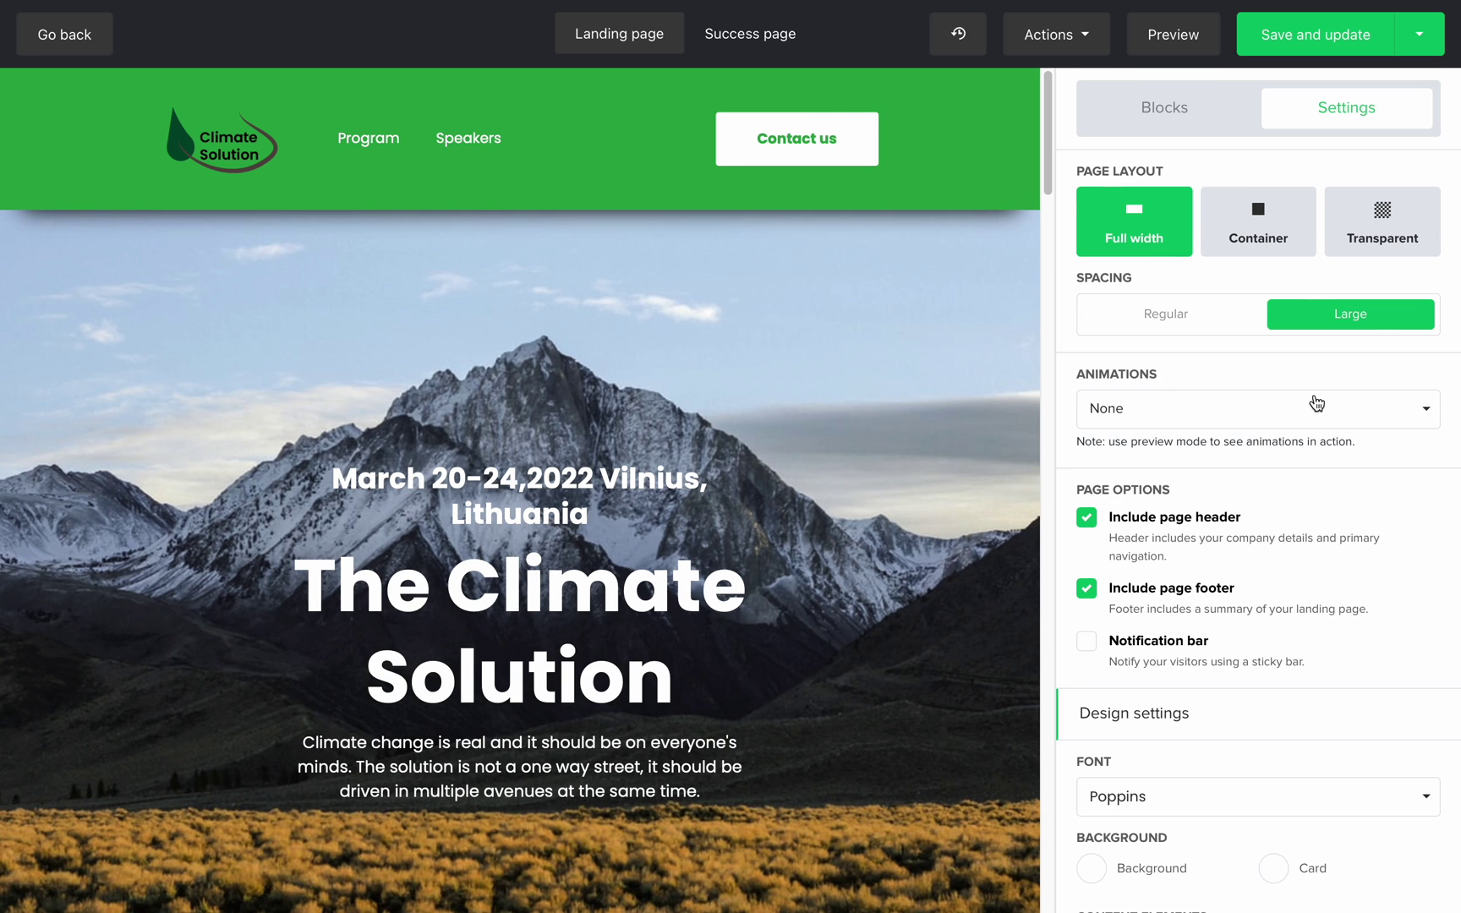
scroll(993, 557, "down", 10)
scroll(992, 556, "down", 5)
scroll(993, 557, "down", 5)
scroll(992, 557, "down", 4)
scroll(993, 556, "down", 2)
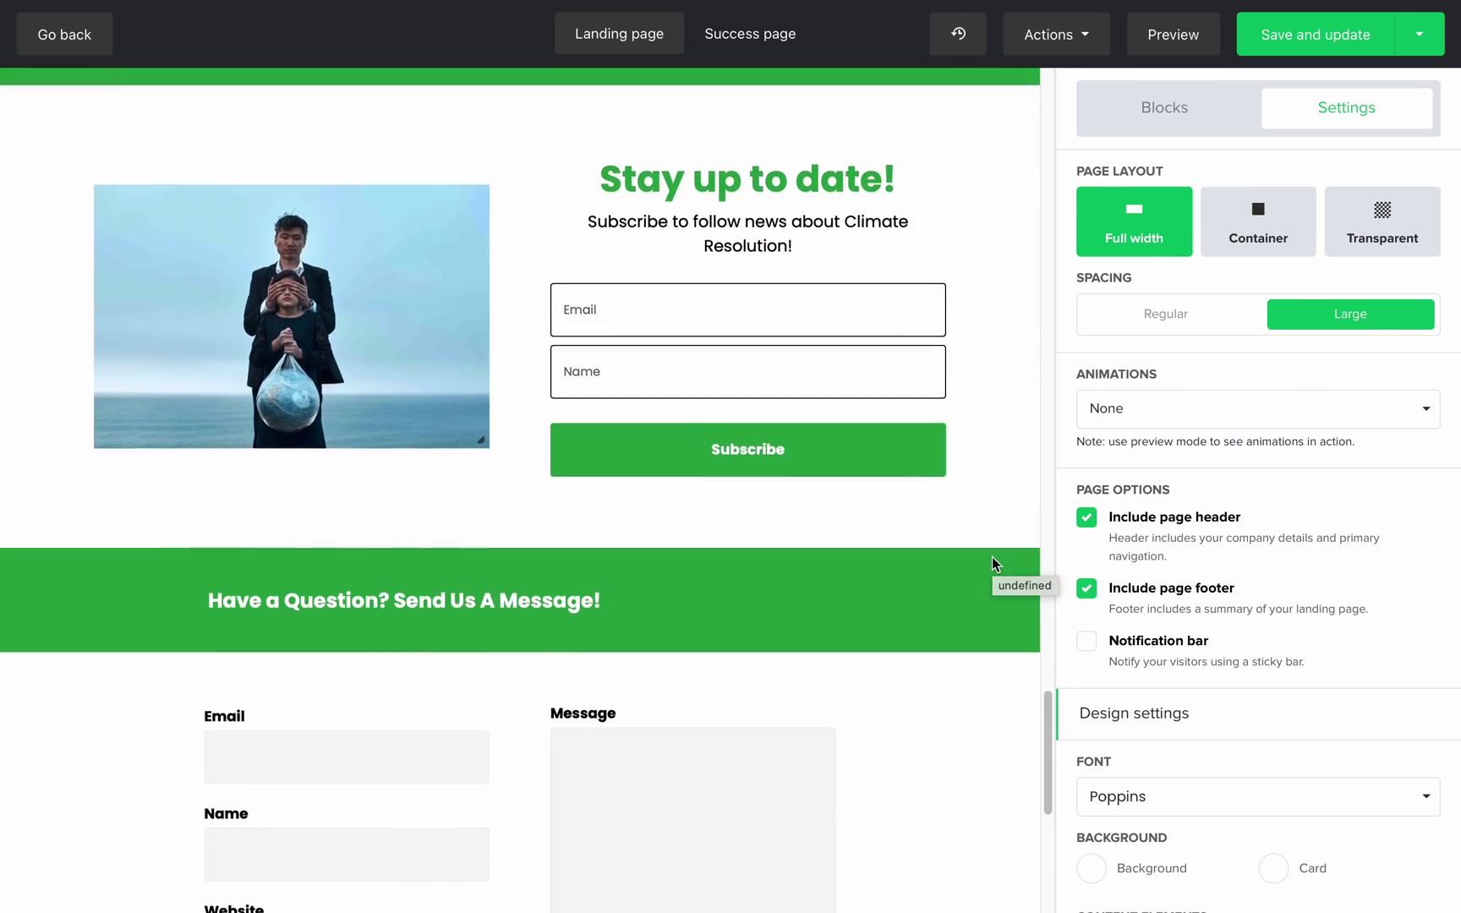
Insert a Survey block below the Stay up to date section and open its question settings
mouse_move(519, 320)
left_click(526, 507)
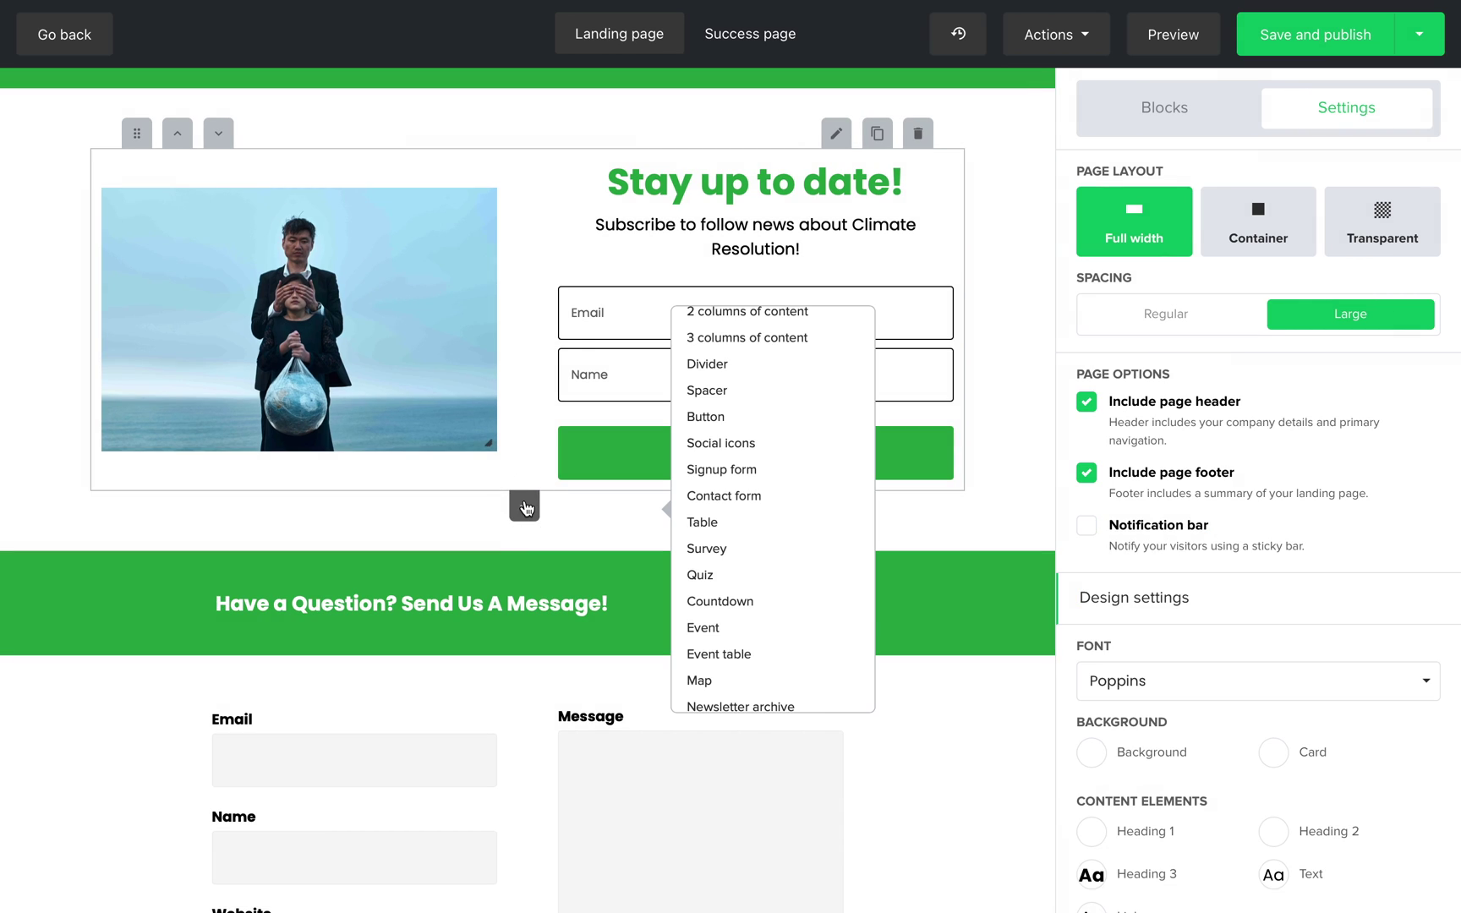
left_click(748, 550)
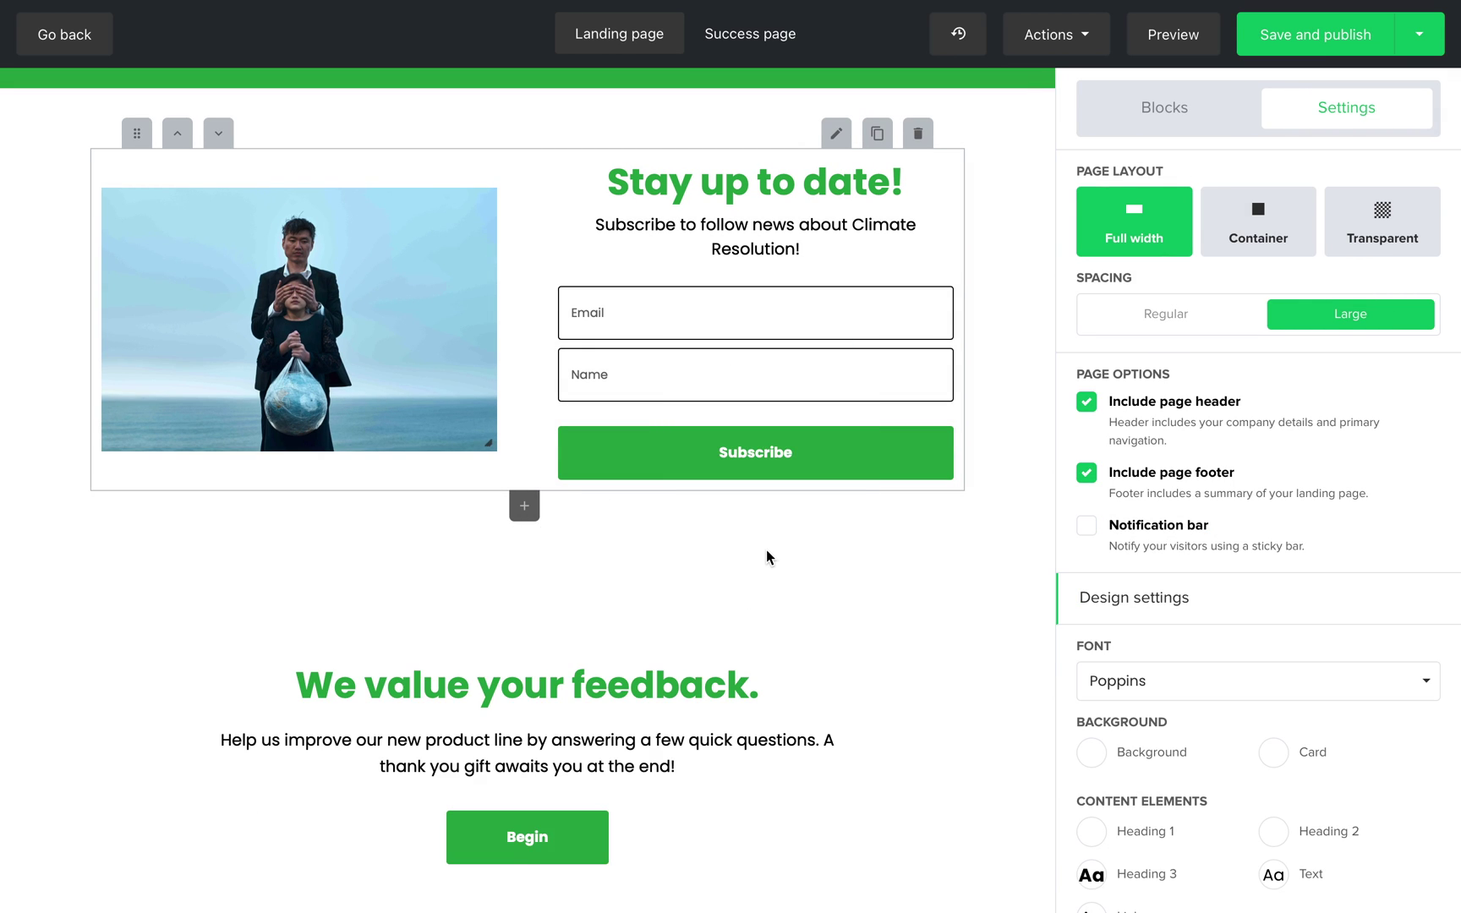
scroll(767, 556, "down", 4)
left_click(878, 333)
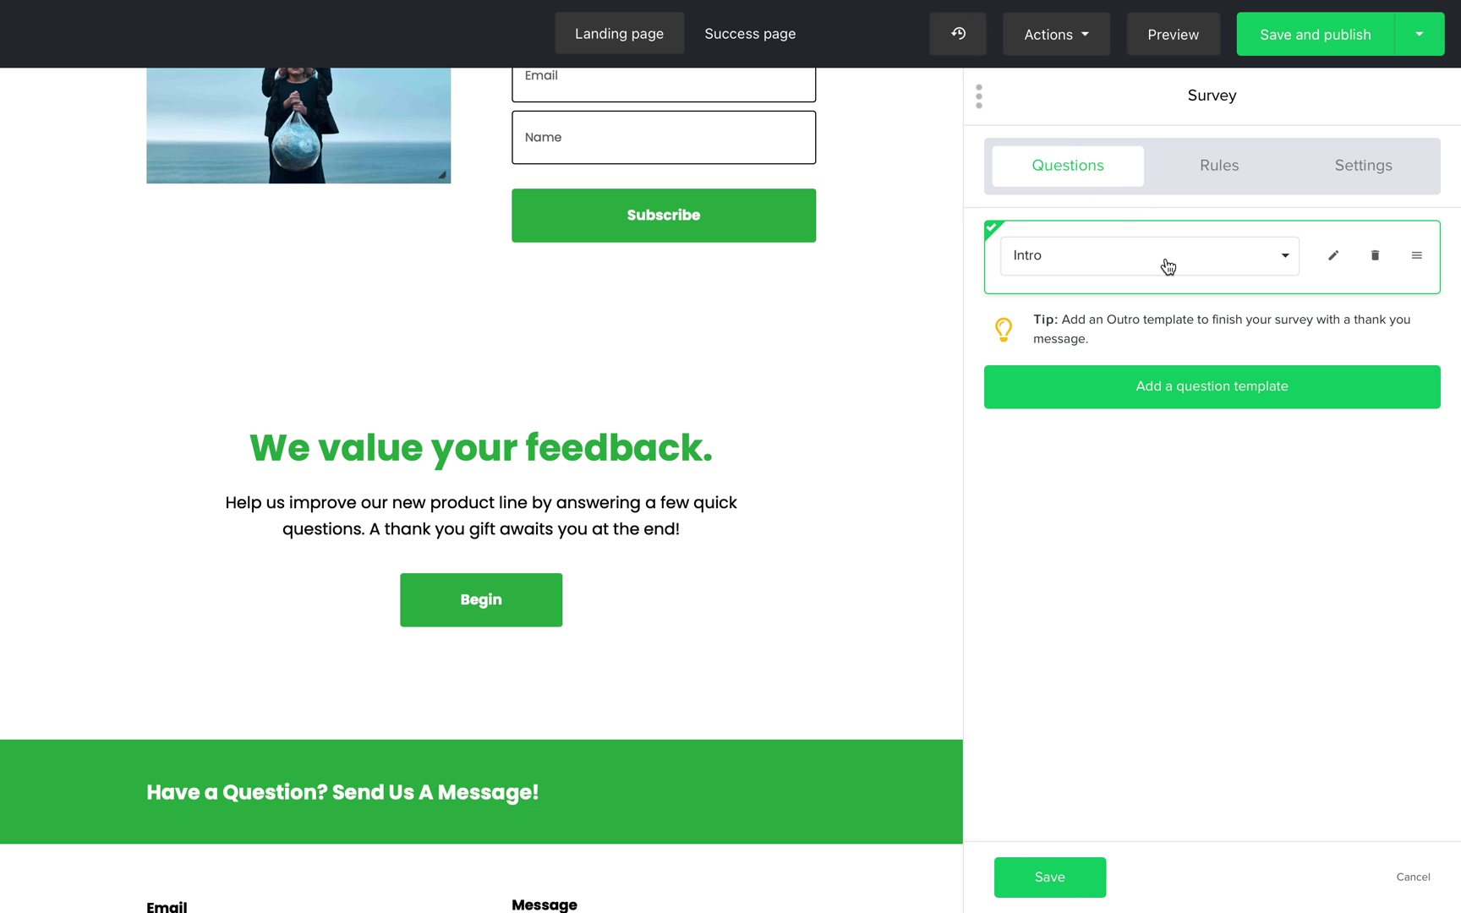
Review the survey intro question, then add a Satisfaction score question
left_click(1334, 254)
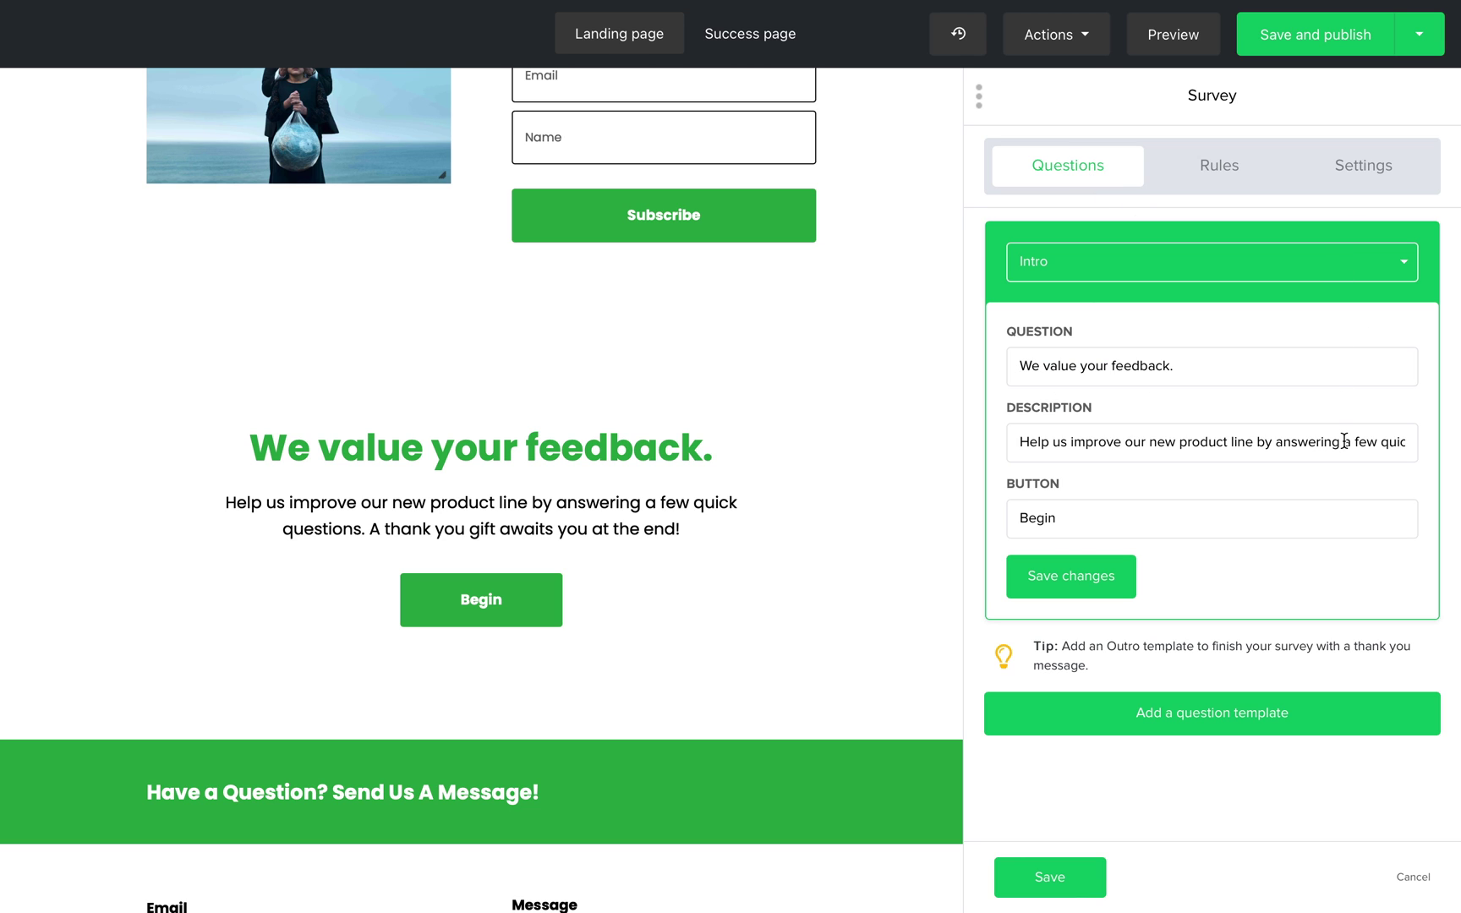
left_click(1113, 583)
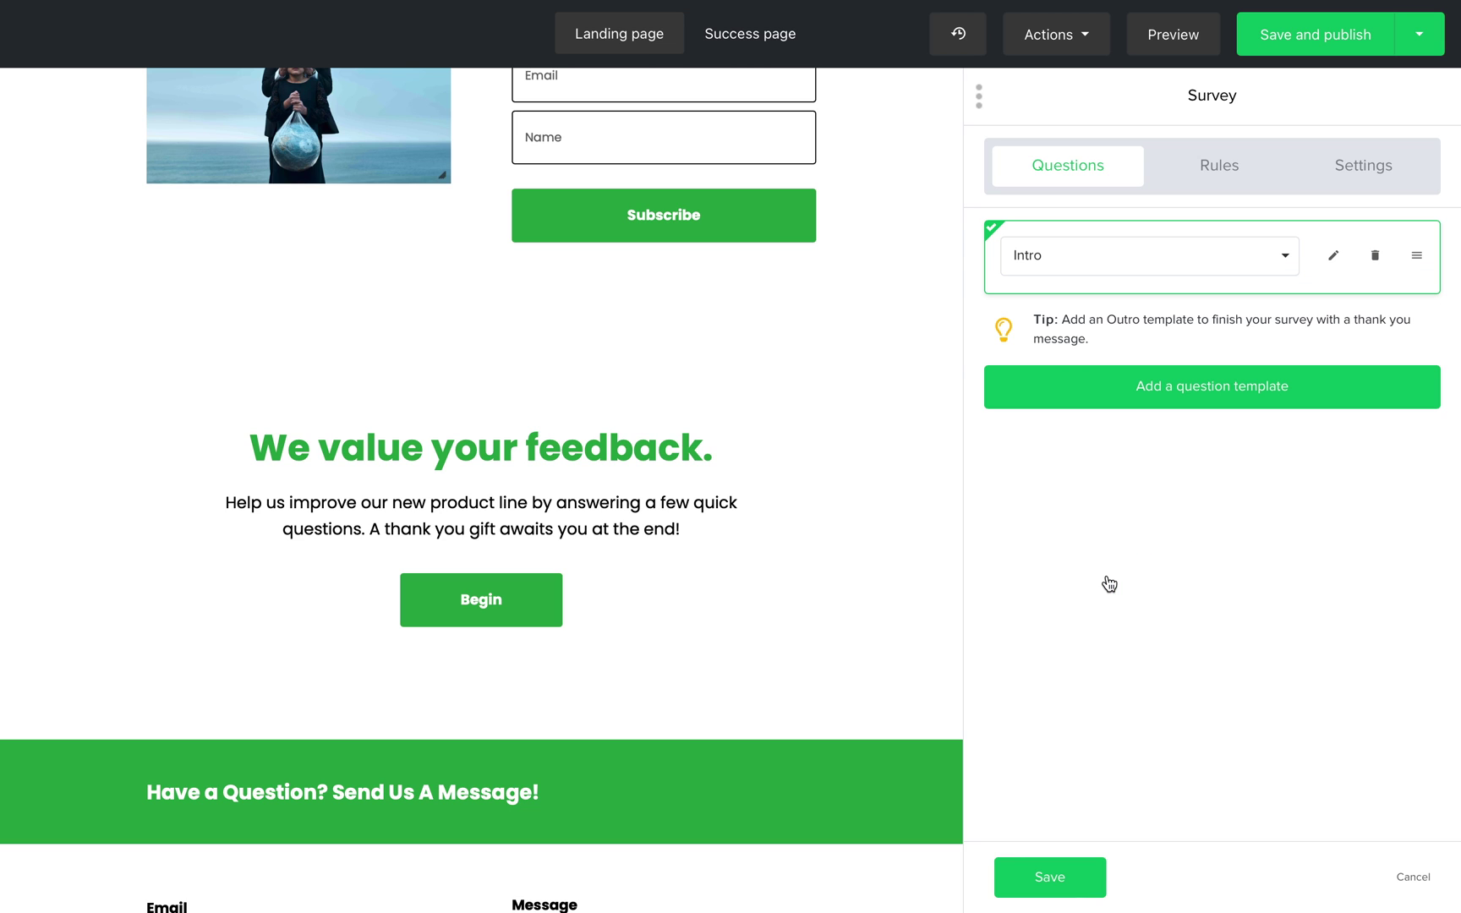
left_click(1160, 393)
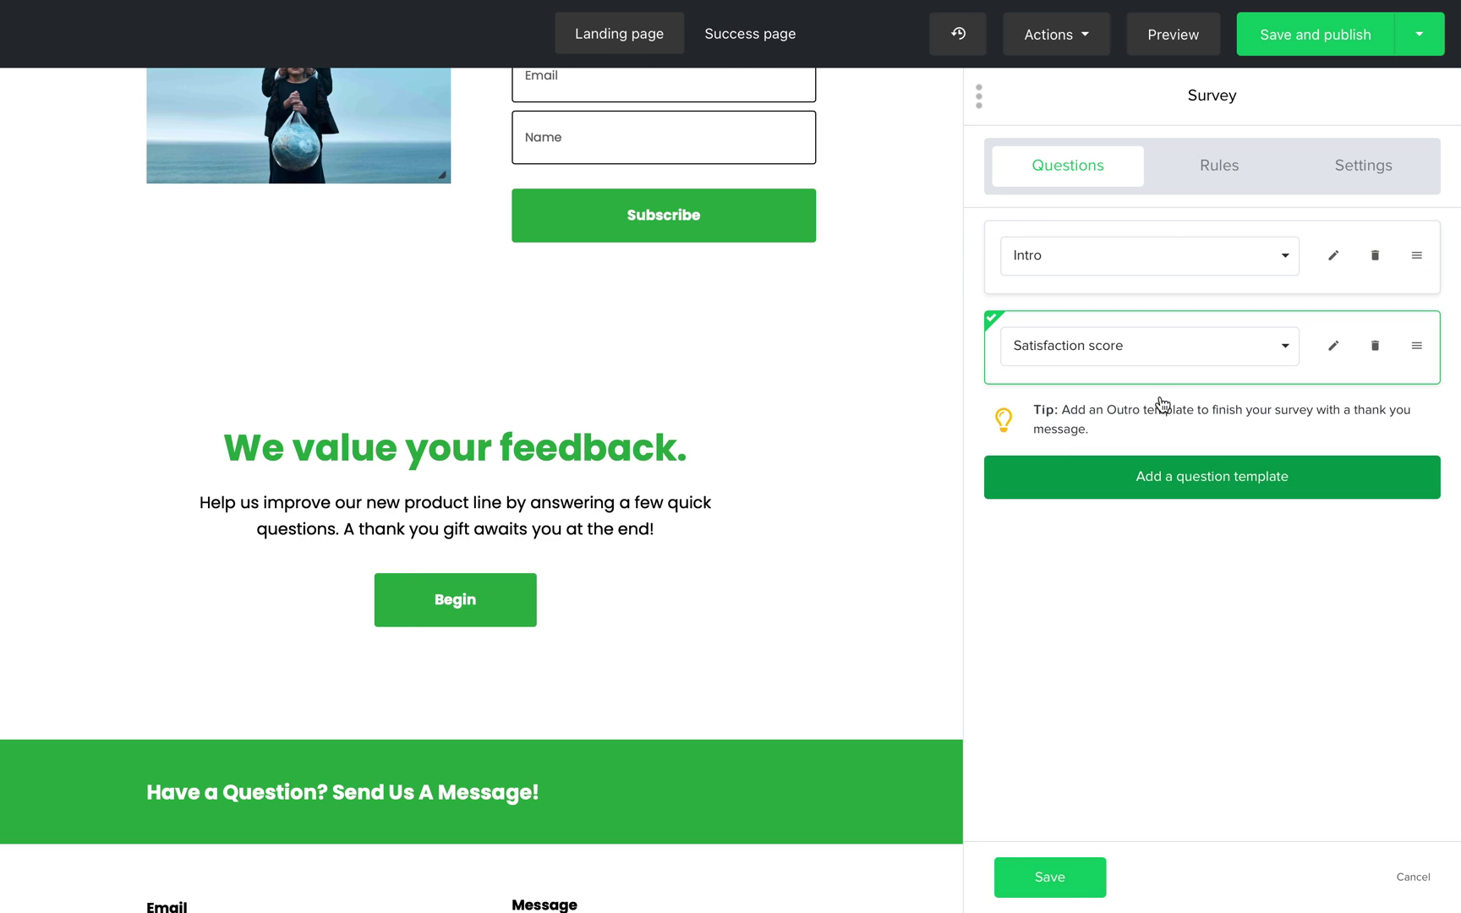
Set the satisfaction score shape to Heart and add a Net Promoter Score question
left_click(1332, 345)
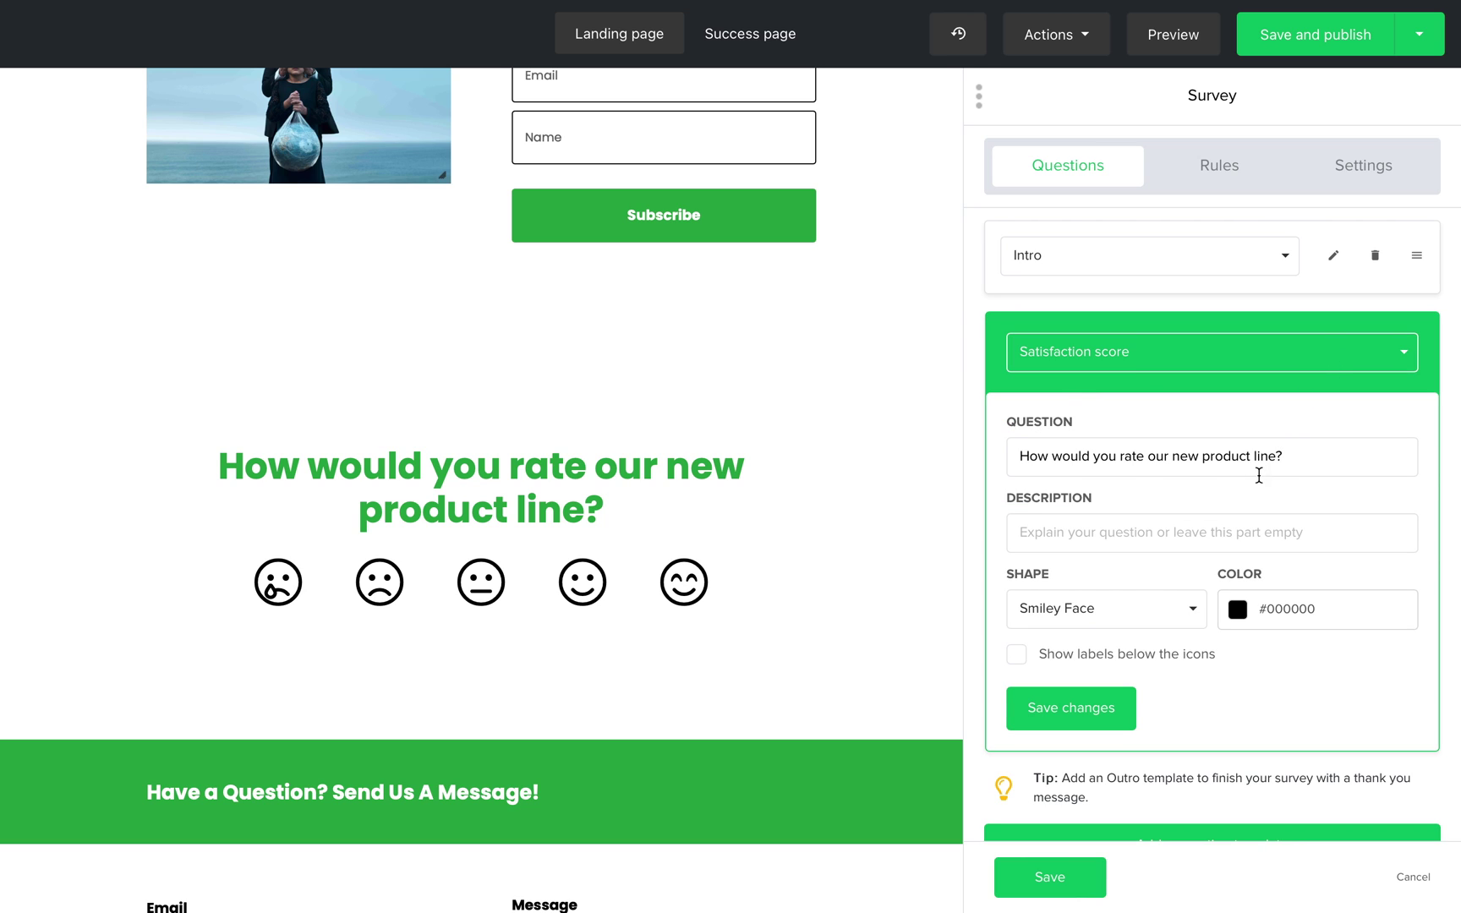
left_click(1195, 610)
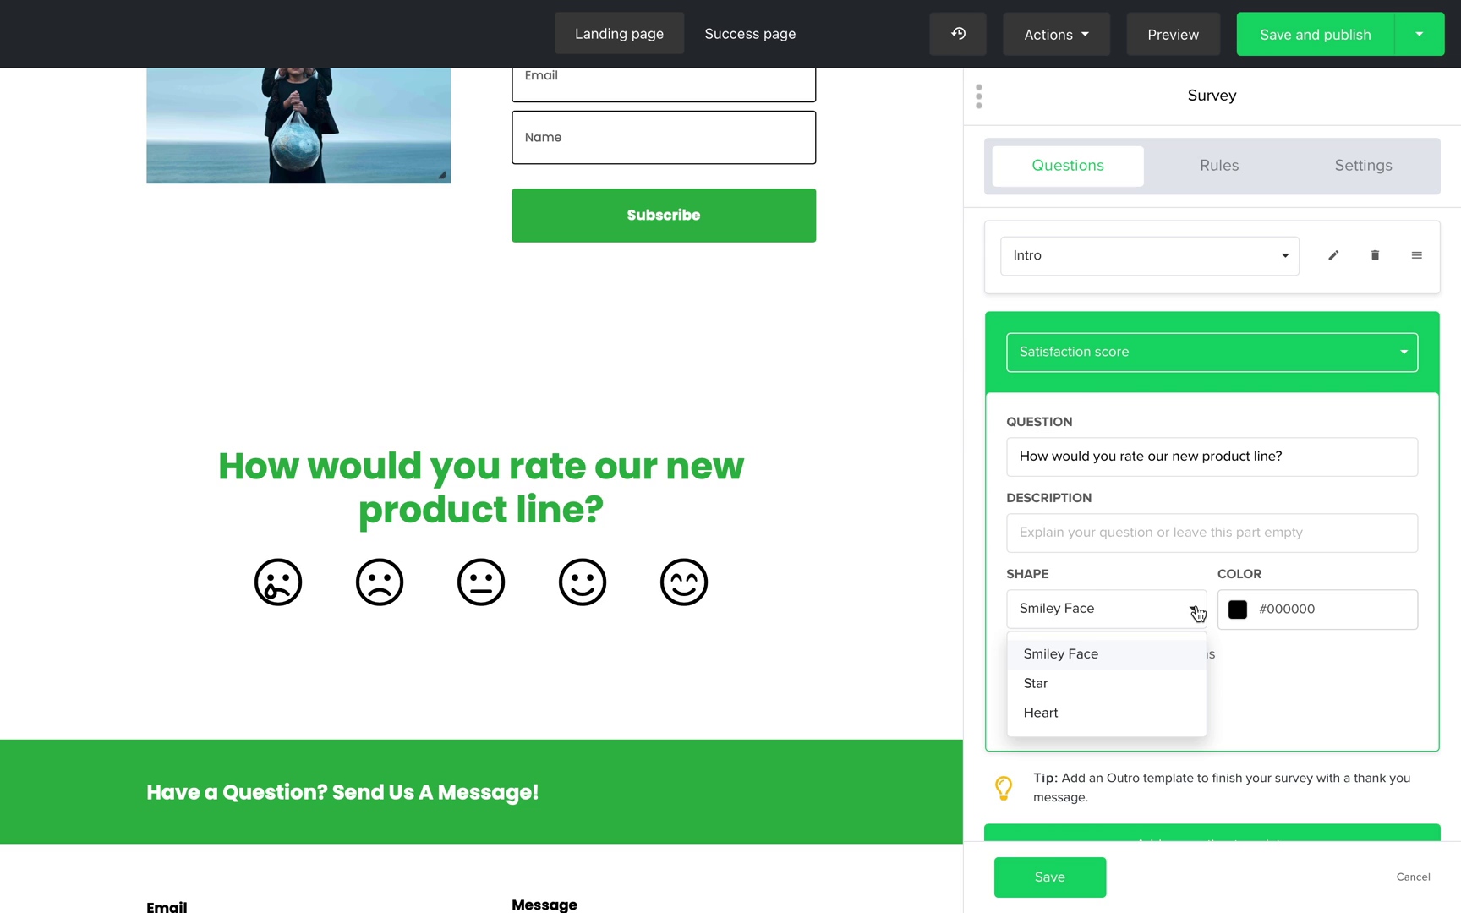
left_click(1138, 713)
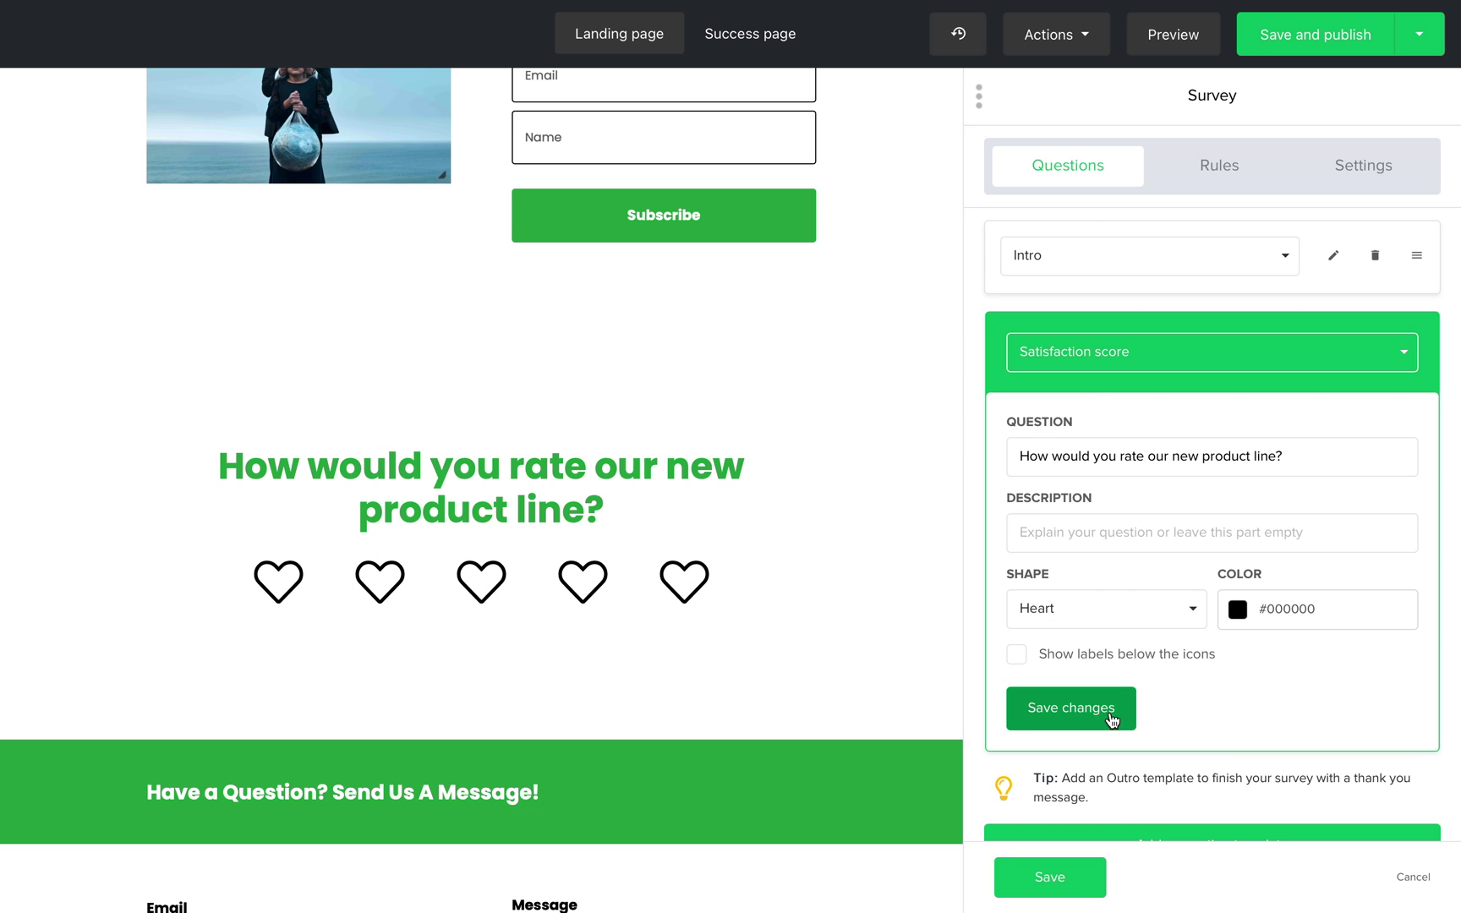
left_click(1068, 708)
left_click(1181, 476)
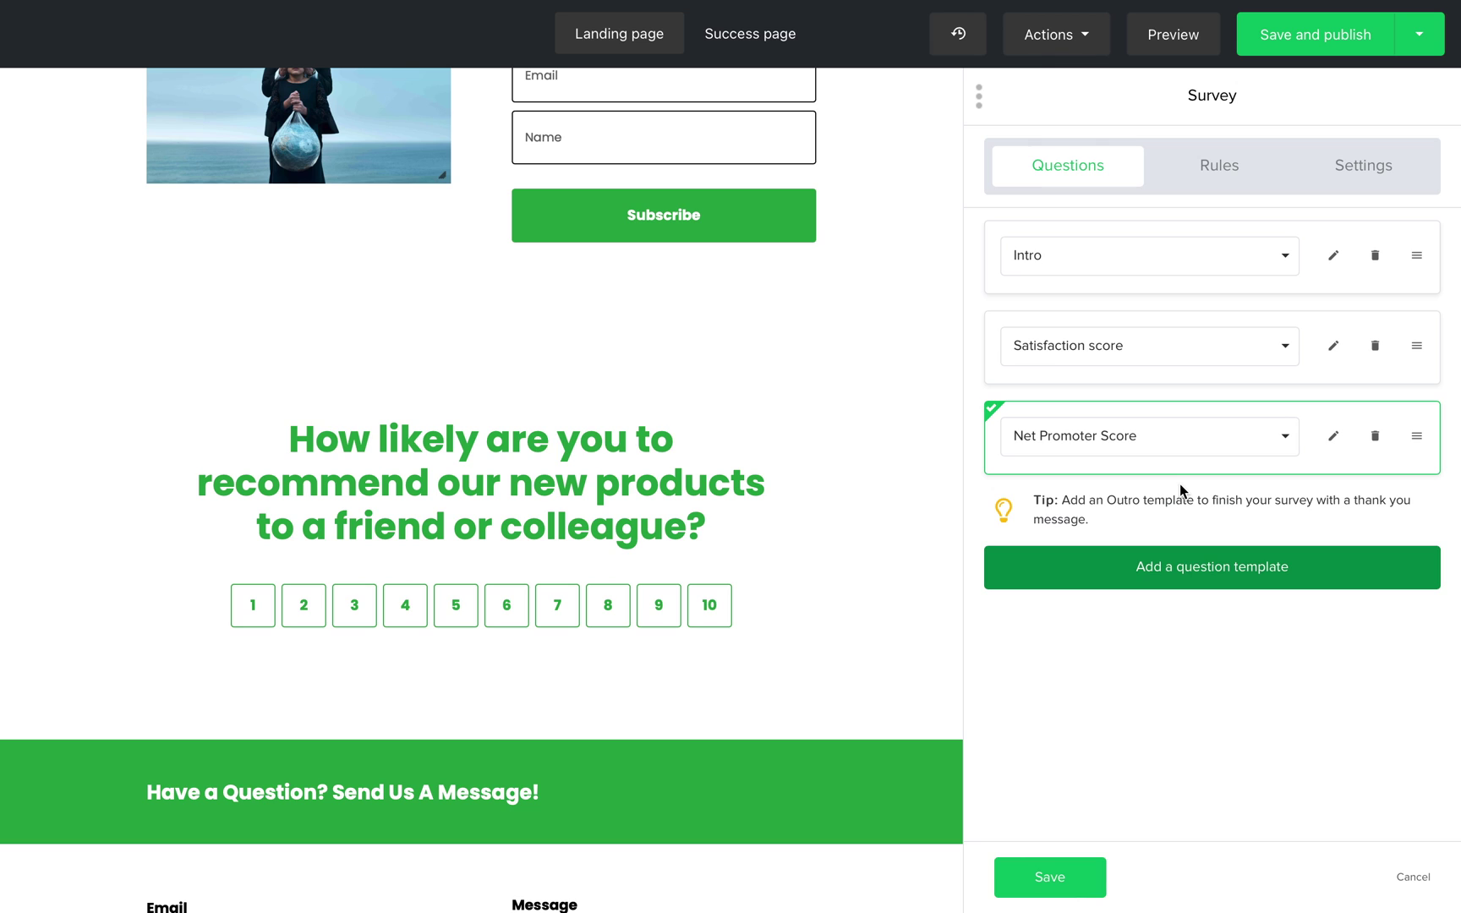
Try Multiple choice, Image choices, Open question and Like/Dislike for question three, ending on Signup form
left_click(1248, 440)
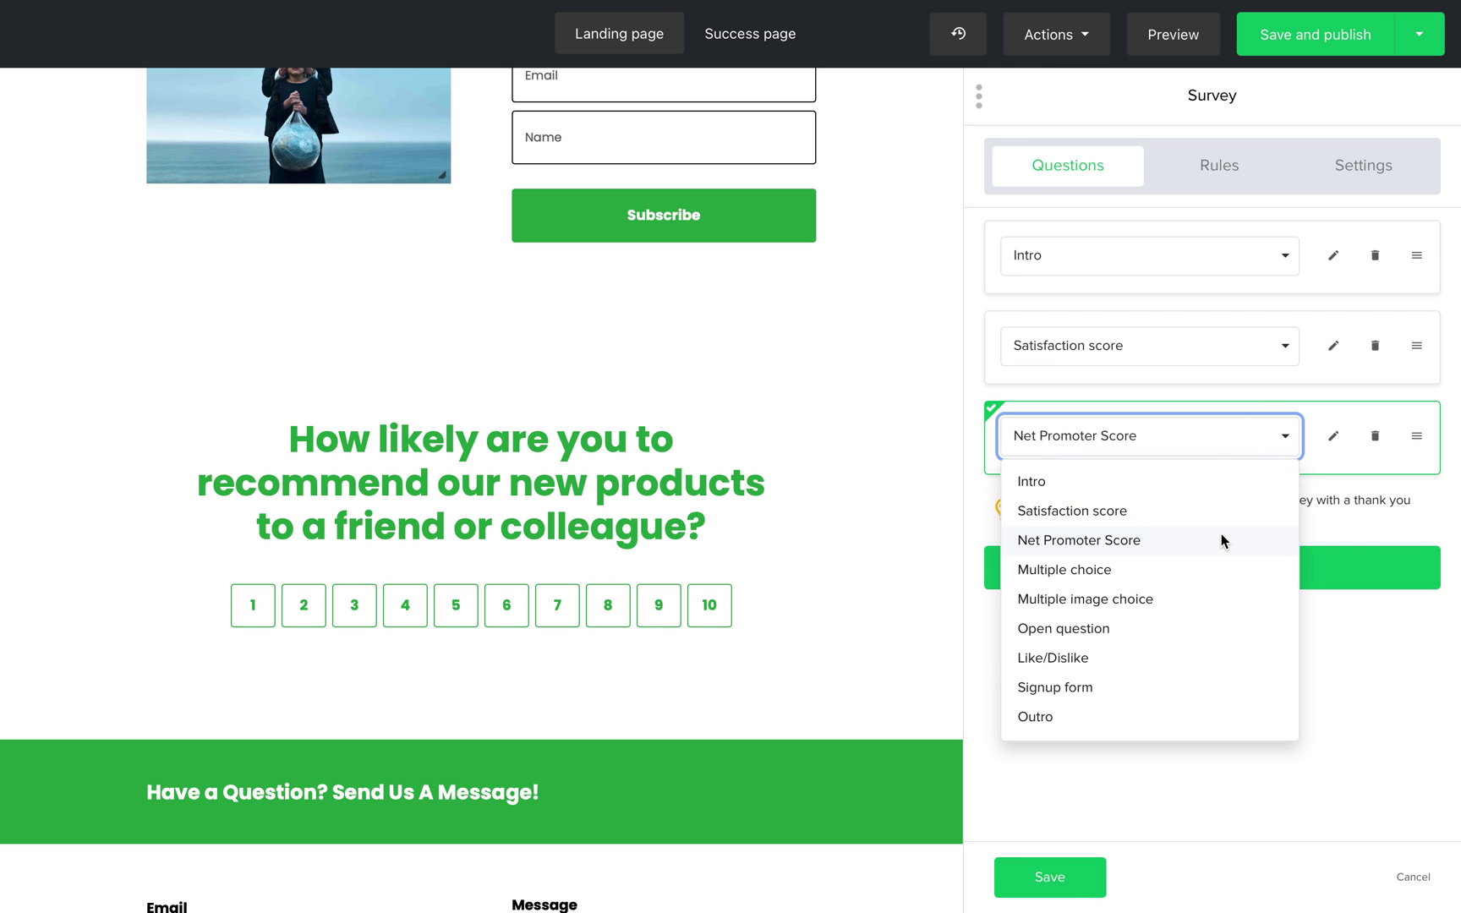
left_click(1220, 570)
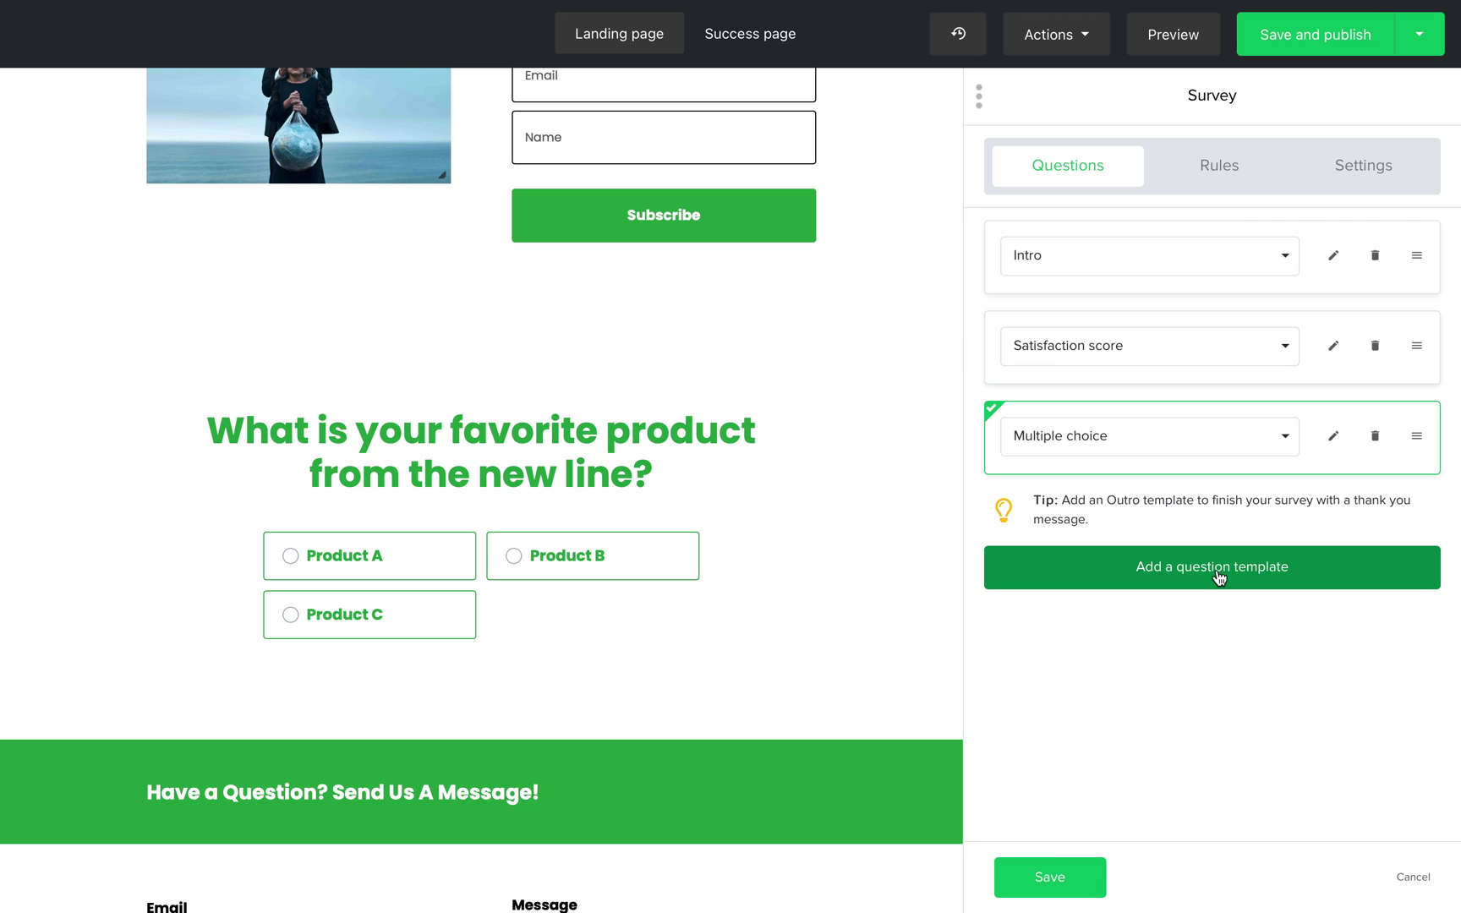
left_click(1277, 441)
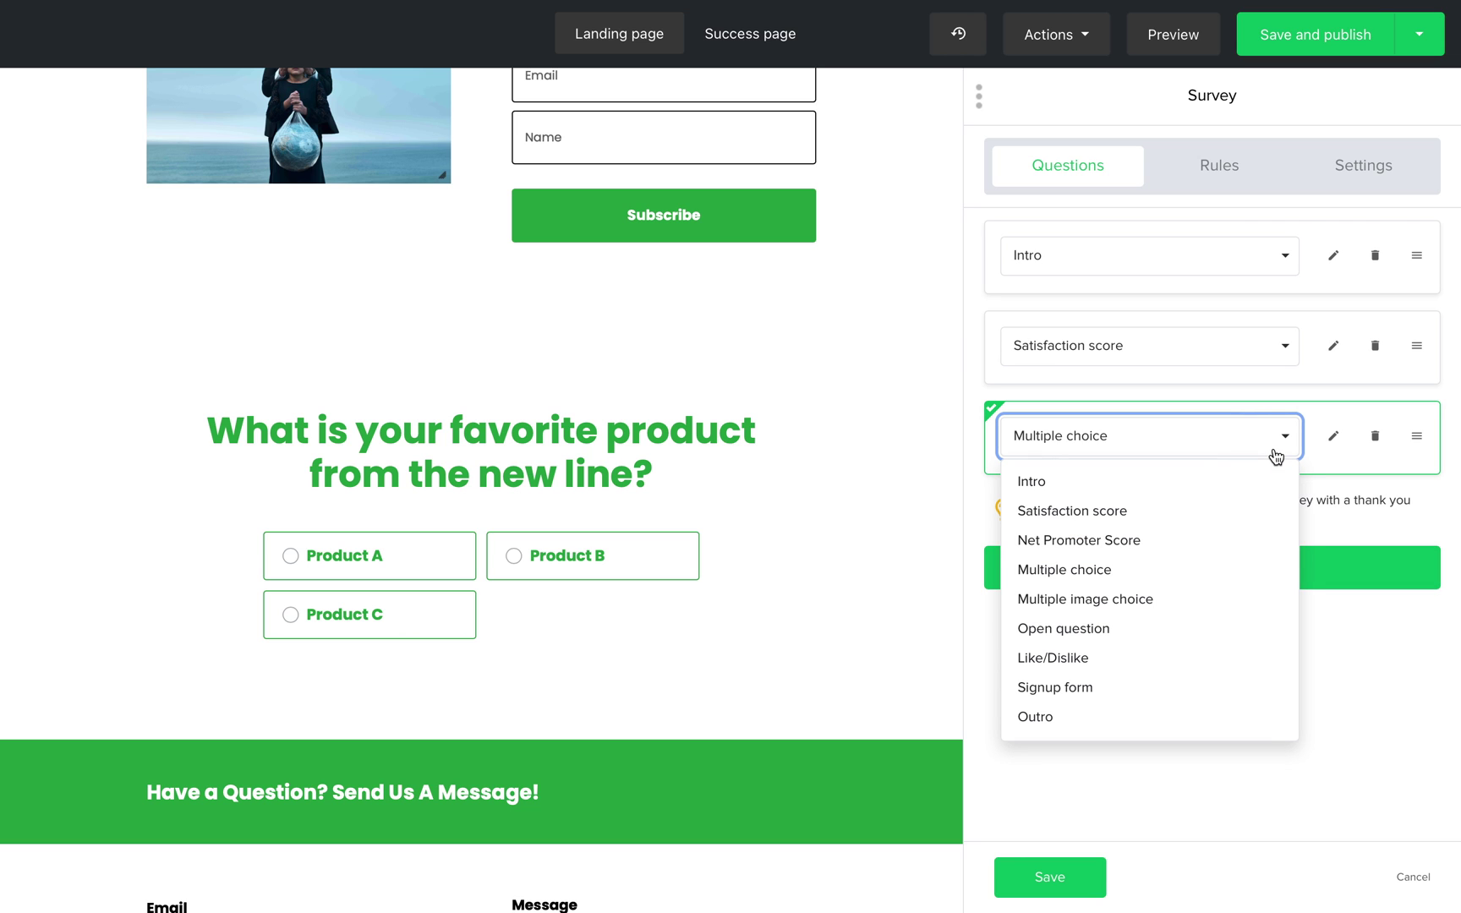
left_click(1253, 598)
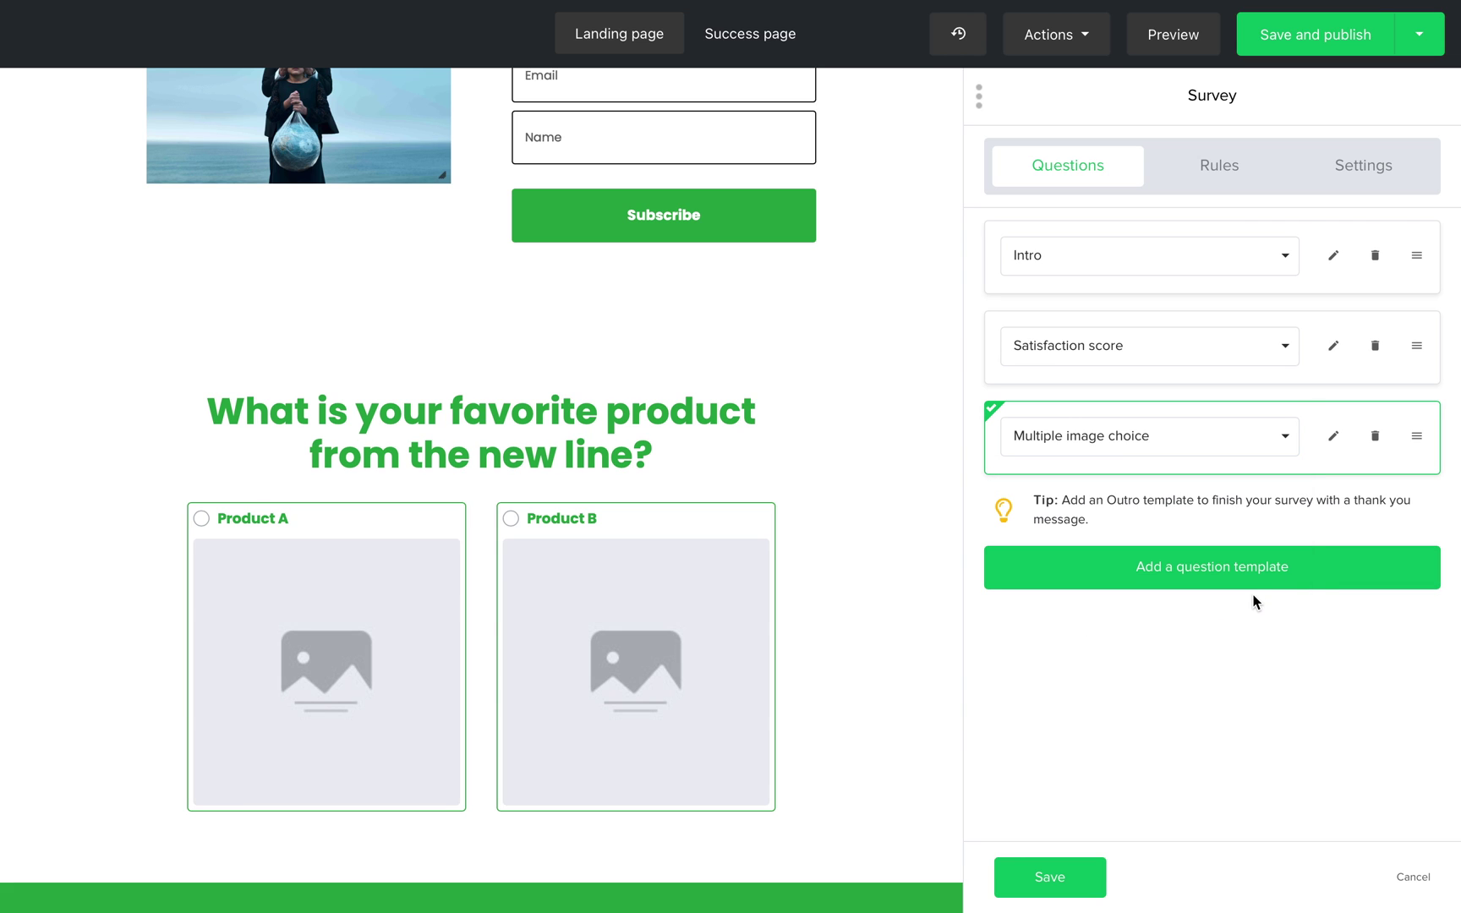
left_click(1281, 439)
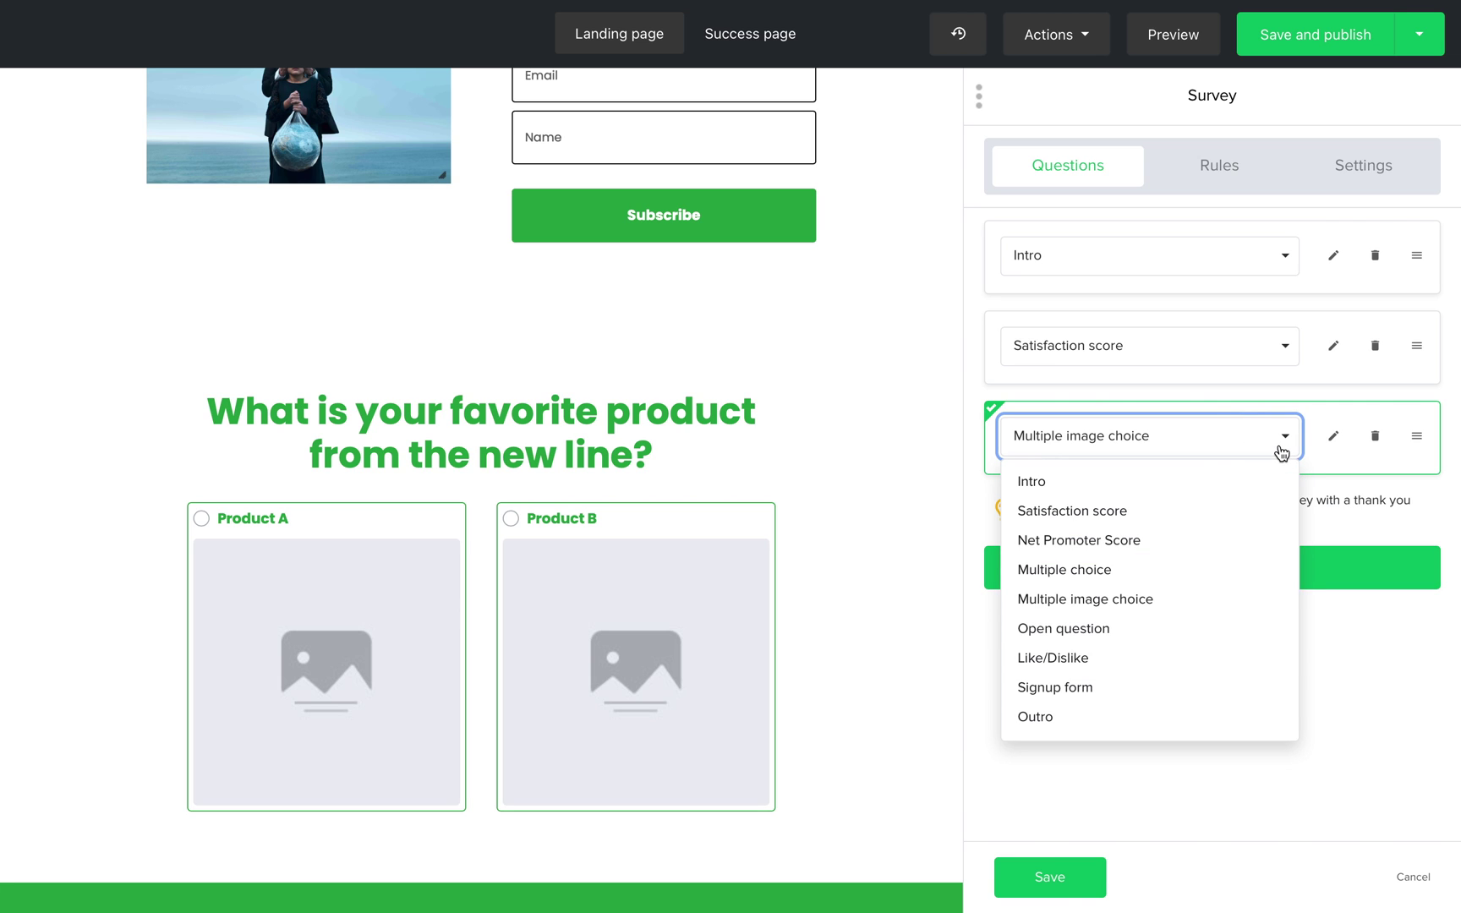
left_click(1237, 629)
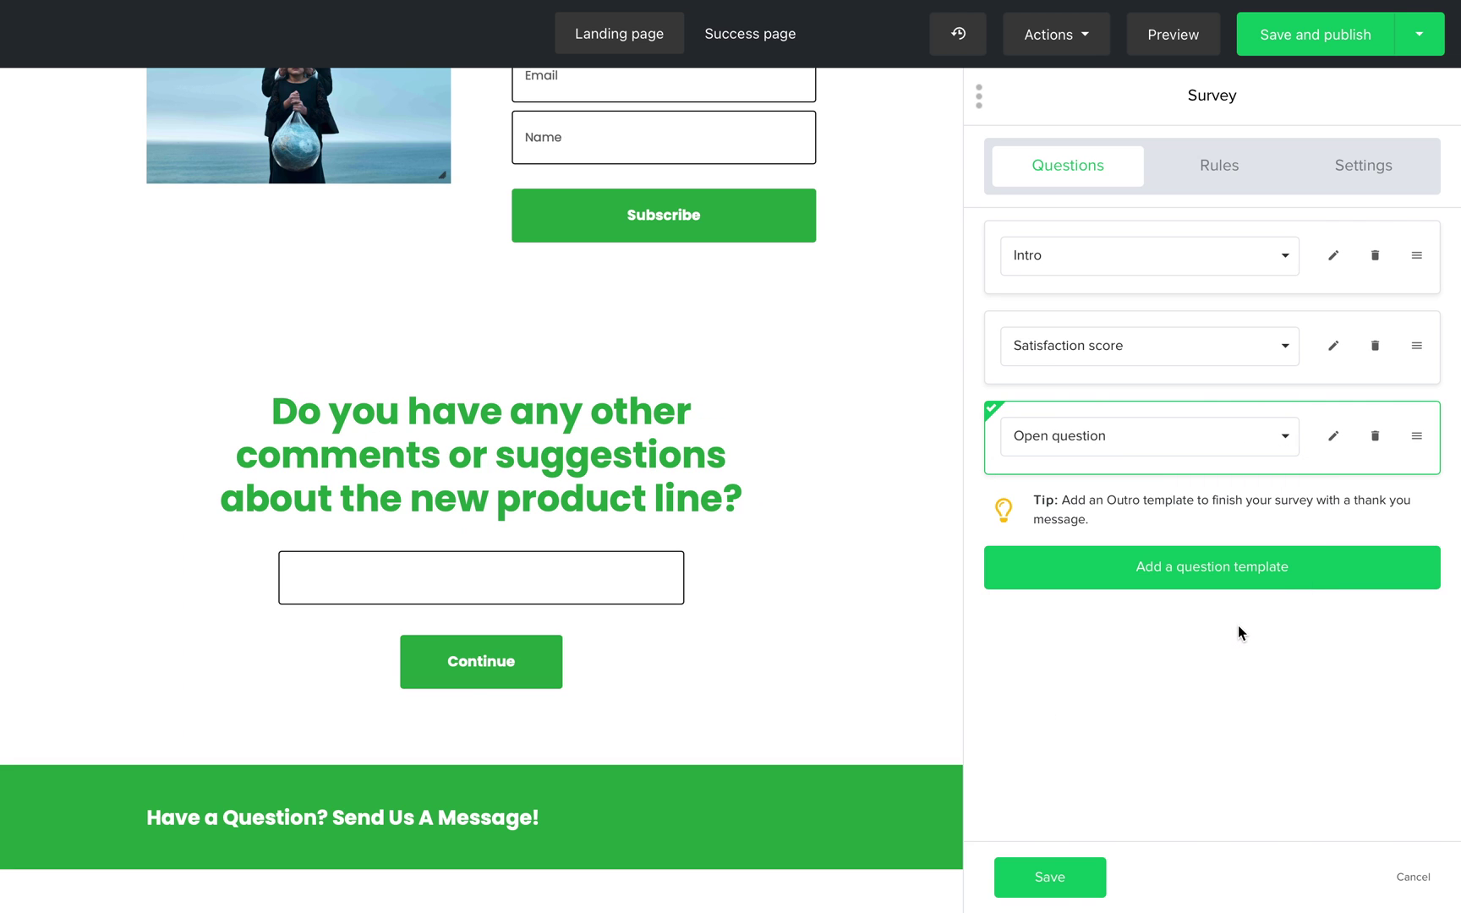
left_click(1274, 443)
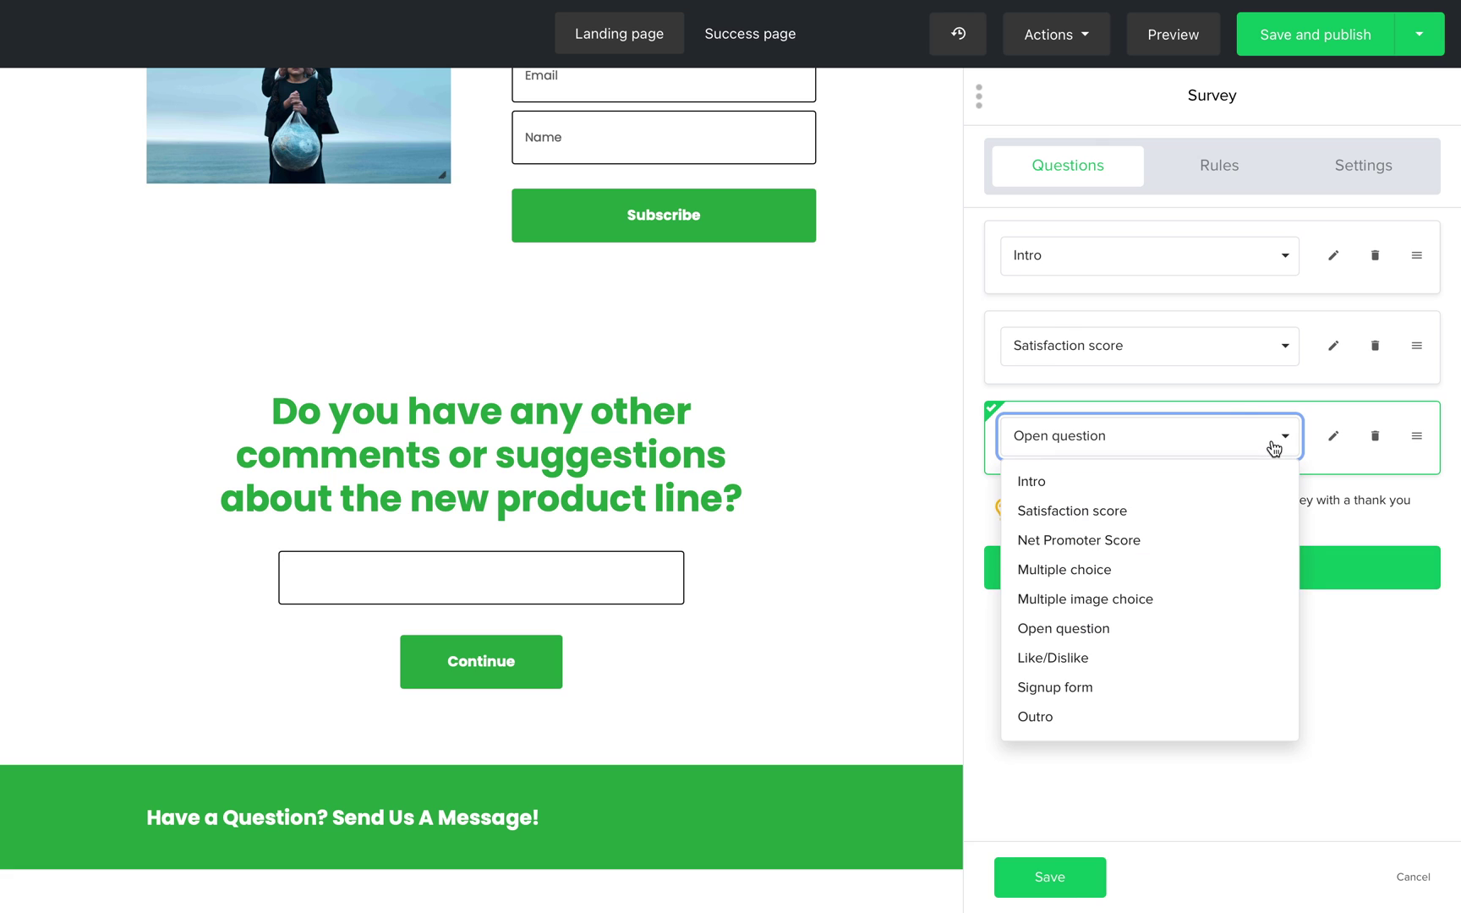
left_click(1254, 658)
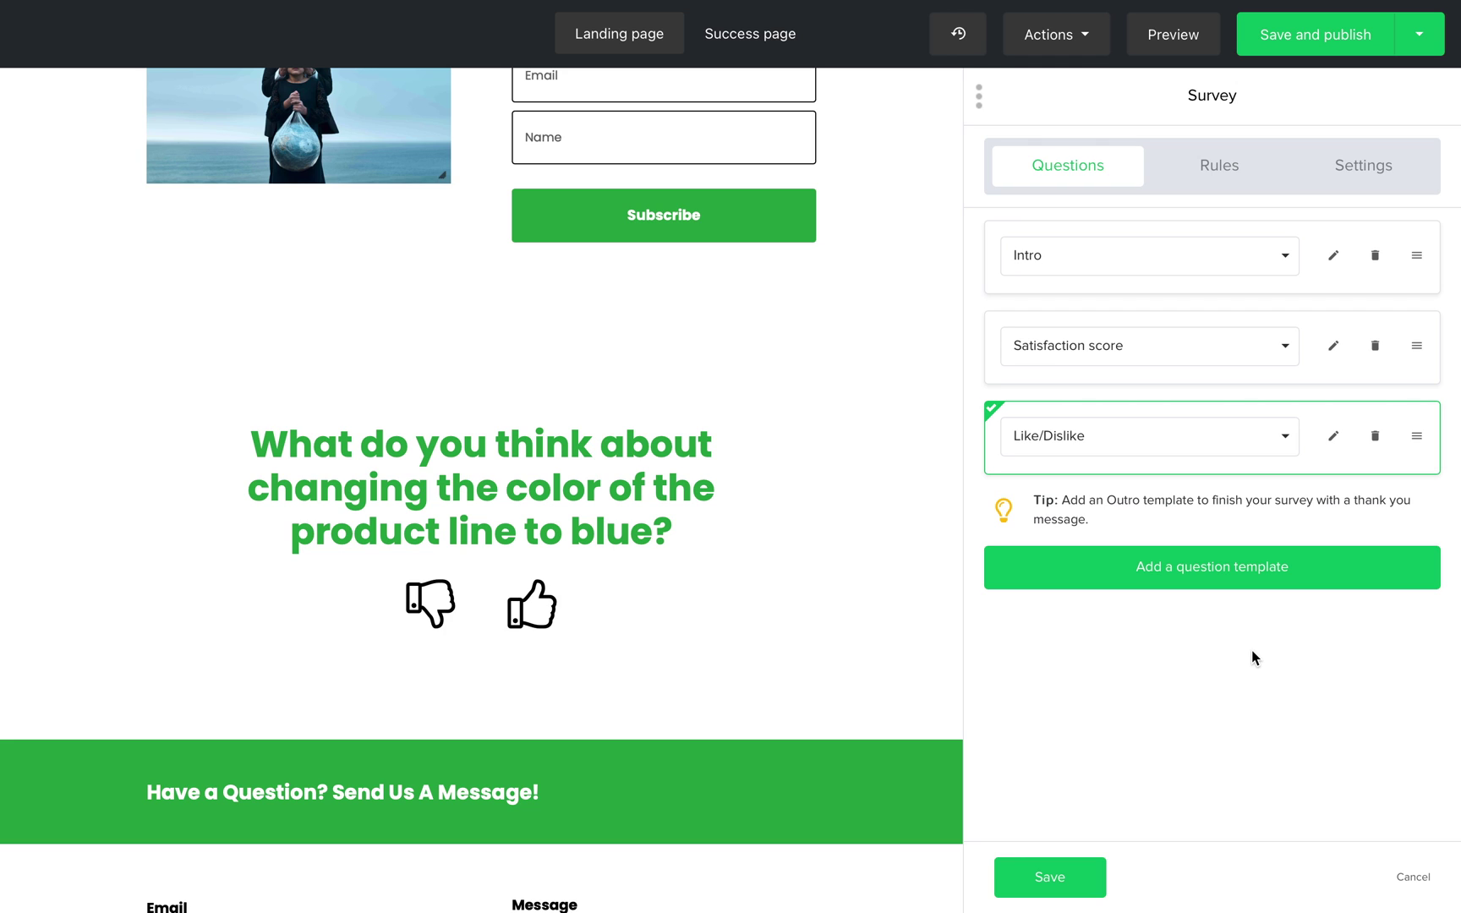
left_click(1265, 443)
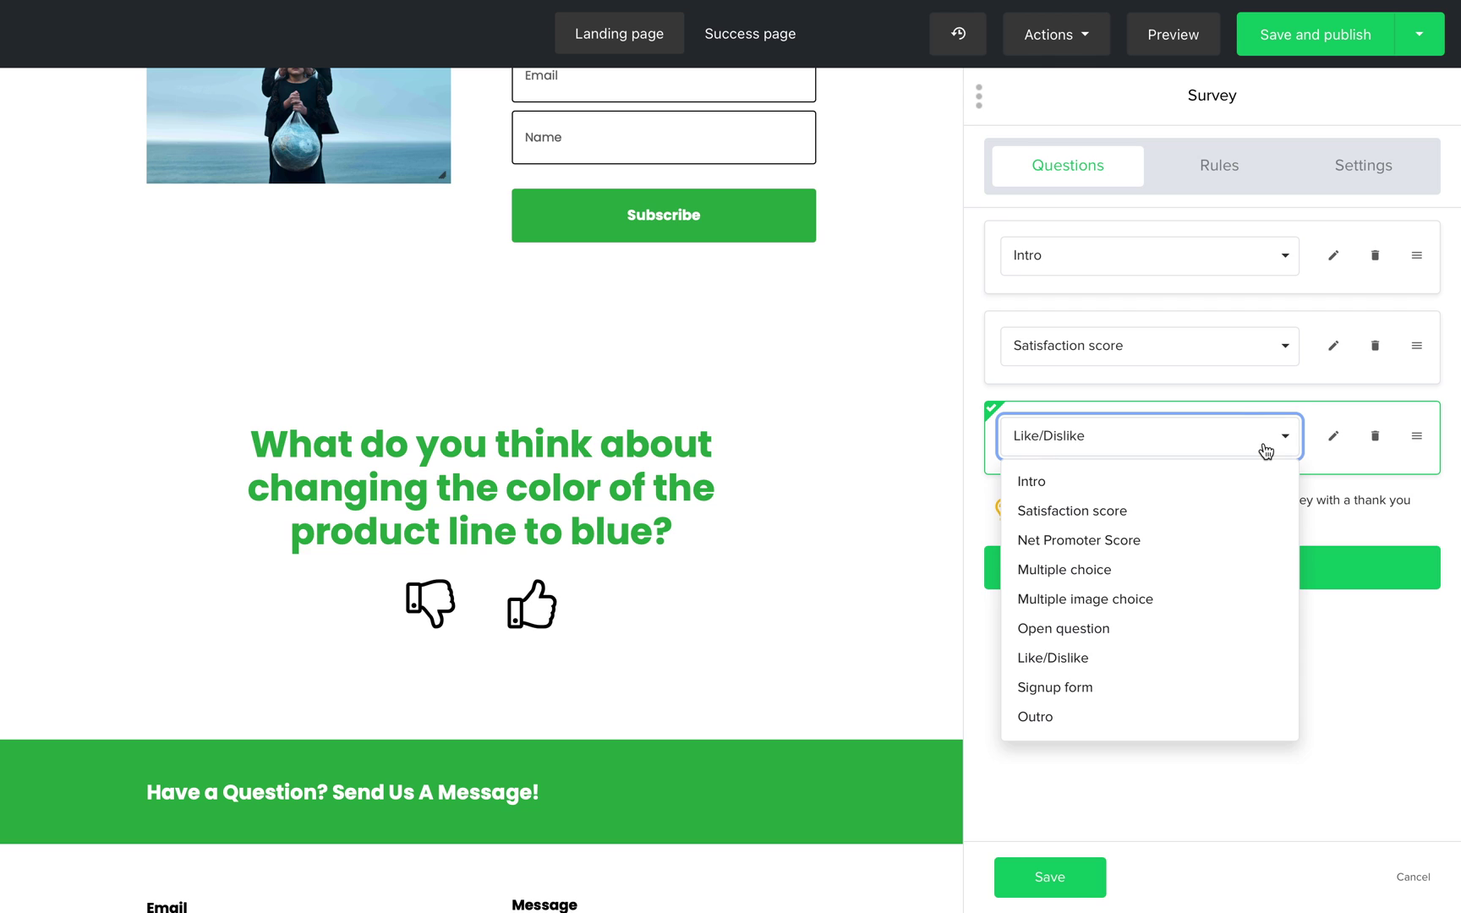
left_click(1259, 687)
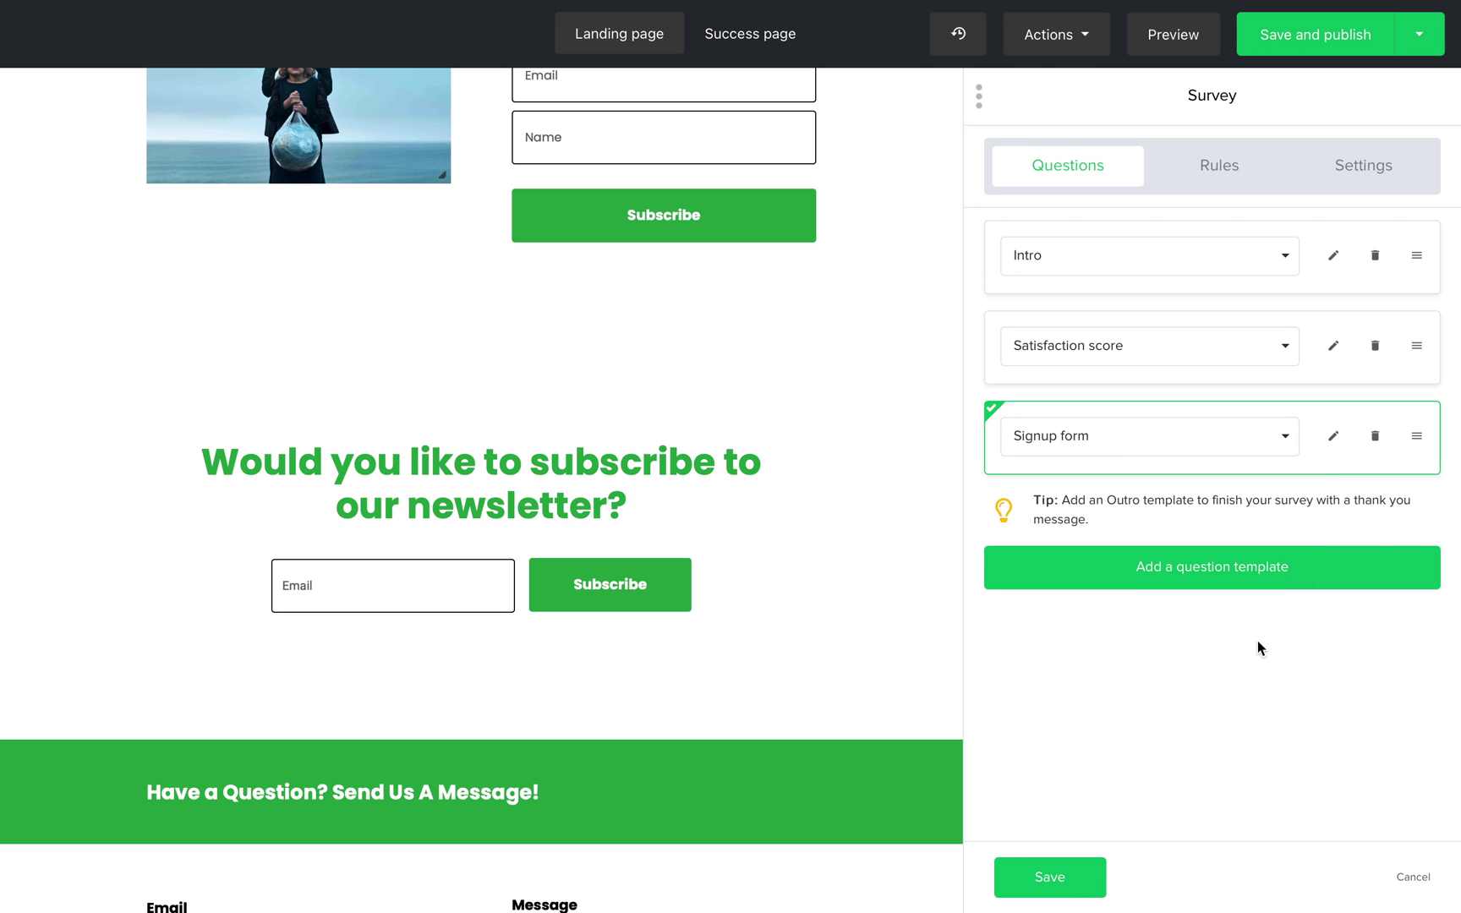
Add a fourth question as the thank-you Outro, review its fields and save
left_click(1262, 568)
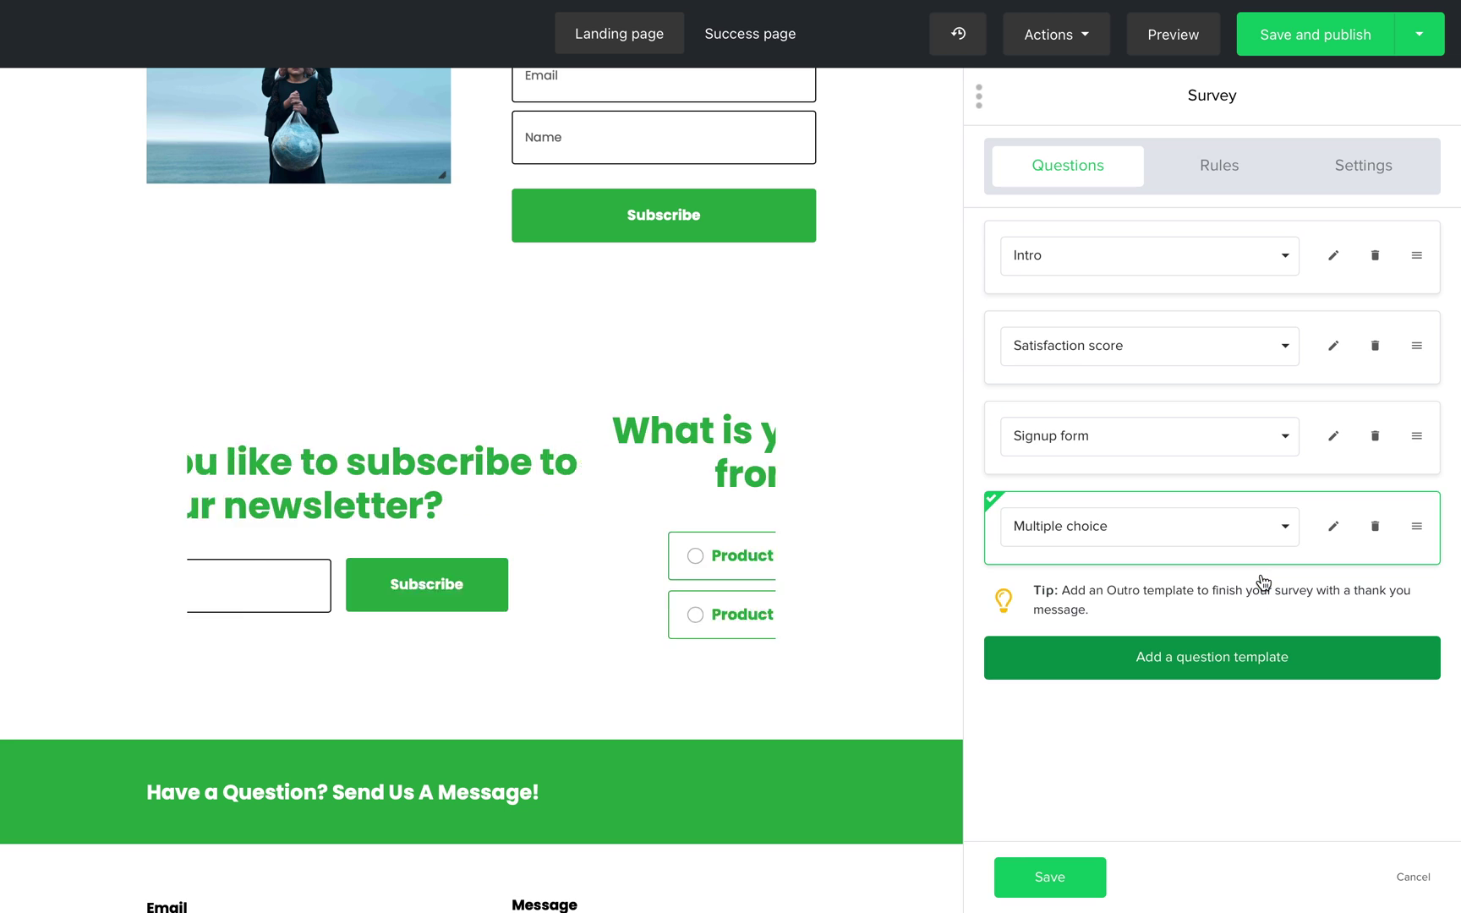
left_click(1262, 528)
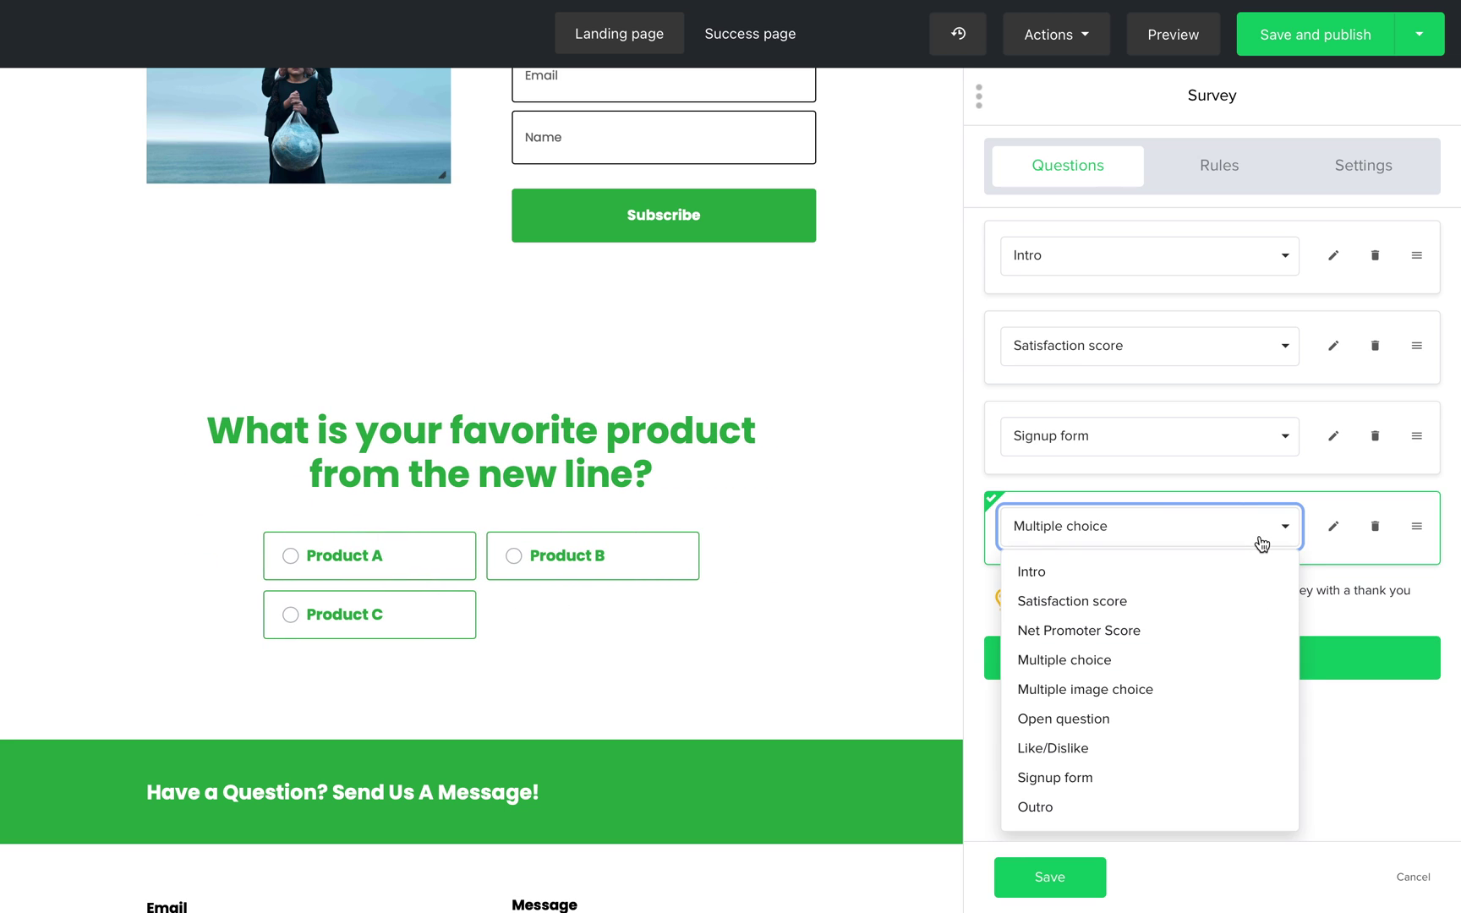
left_click(1241, 808)
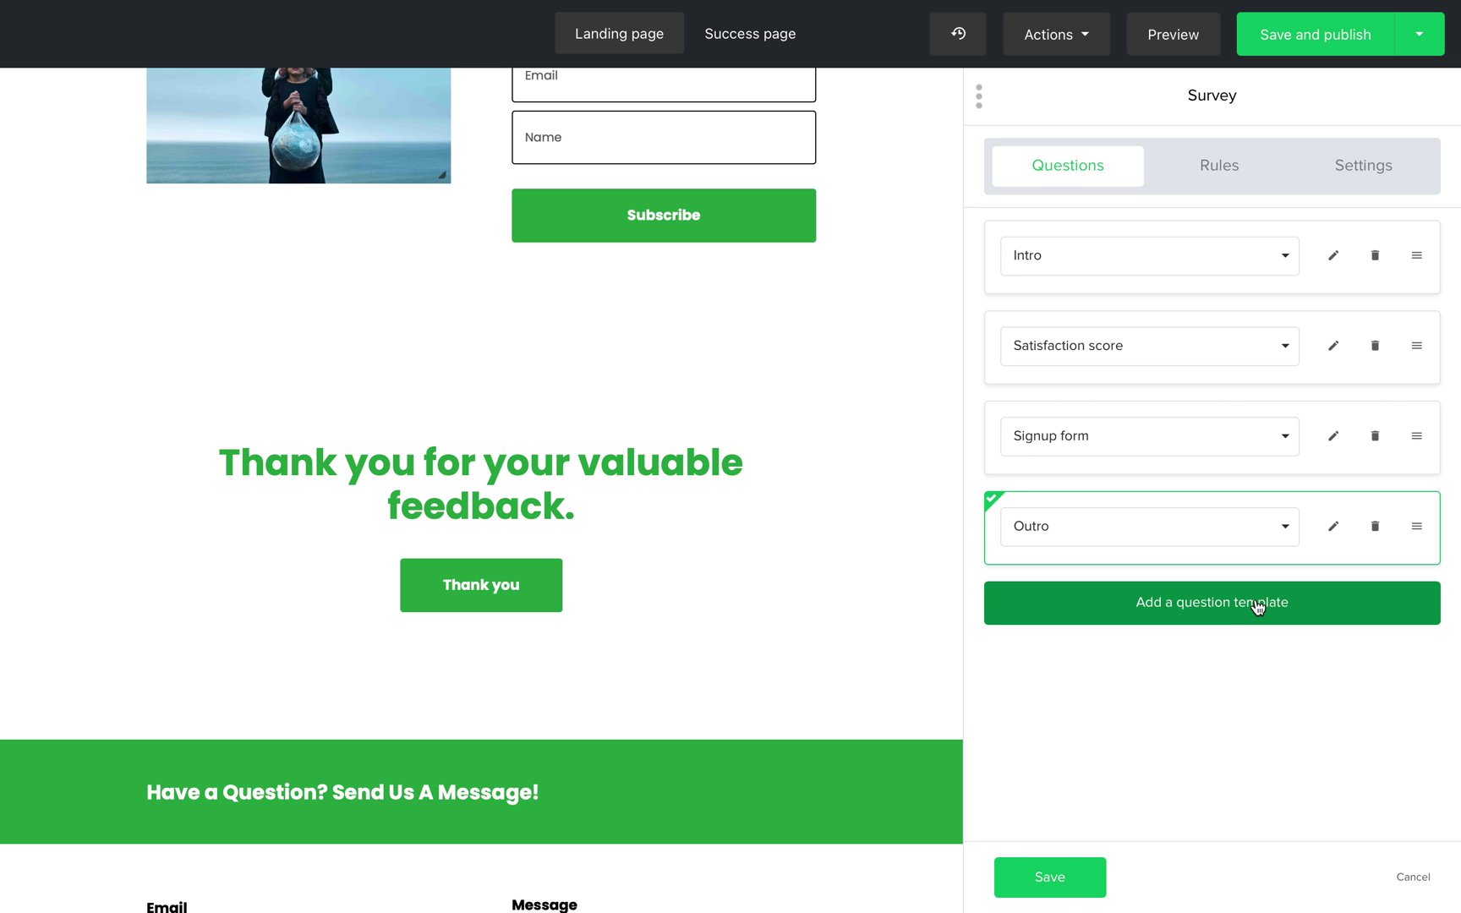
left_click(1332, 526)
scroll(1328, 534, "down", 3)
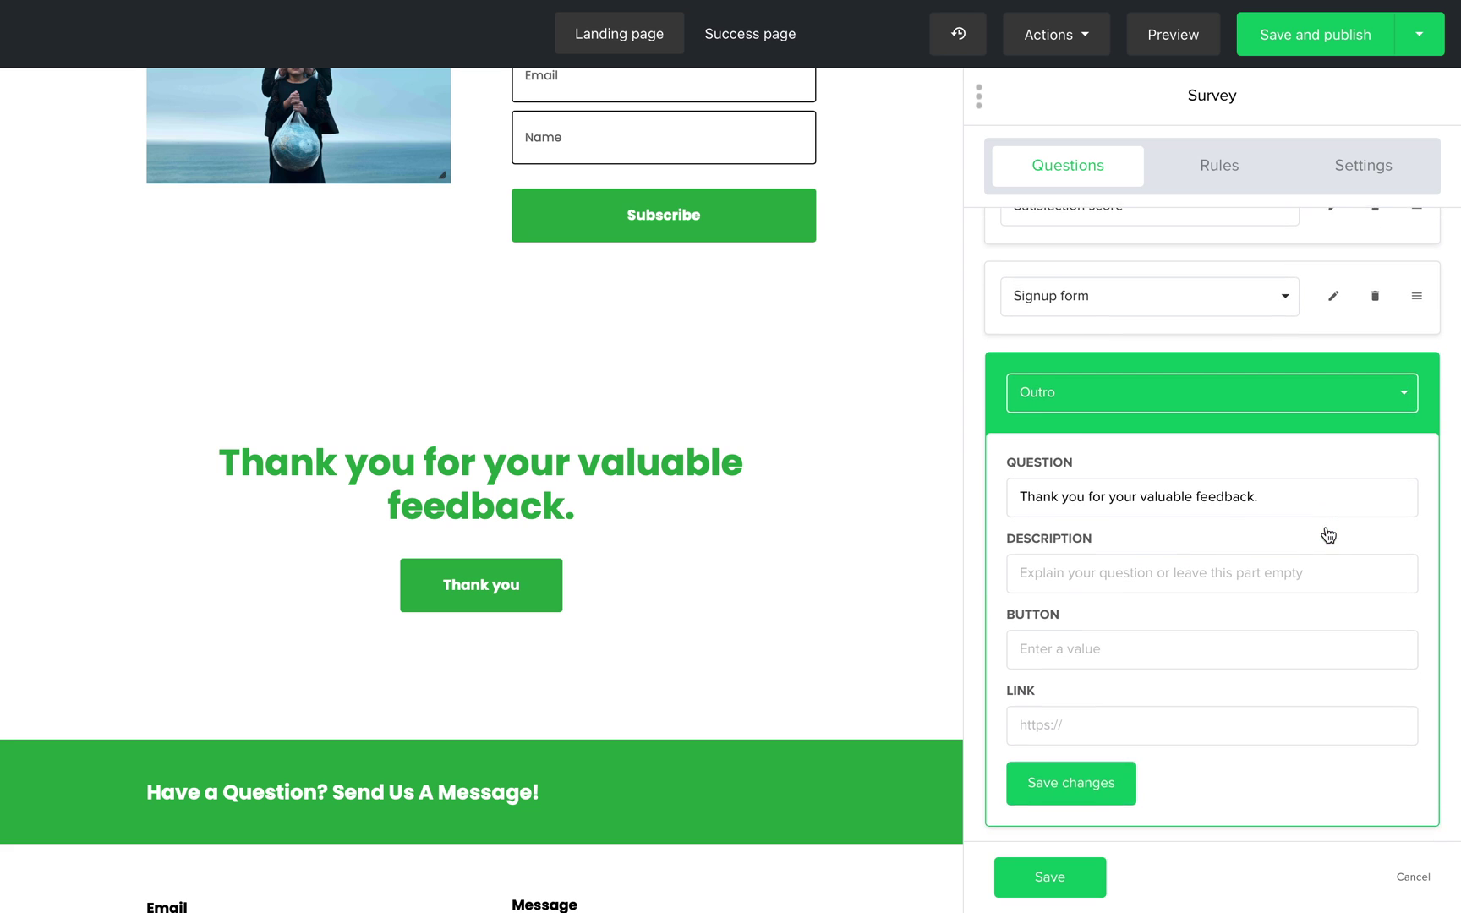
scroll(1327, 533, "down", 2)
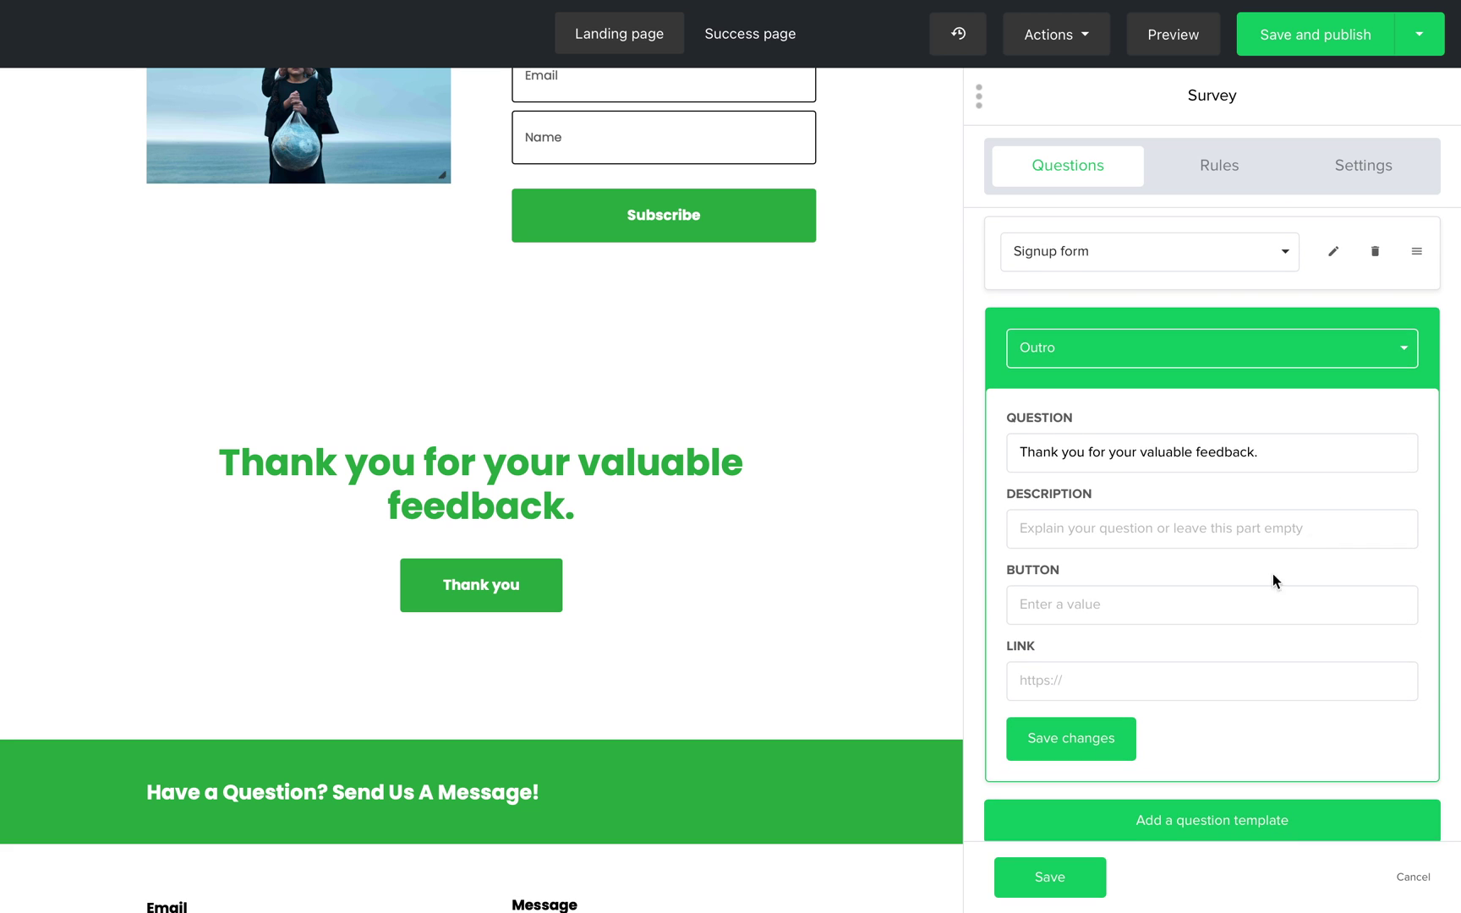
left_click(1125, 730)
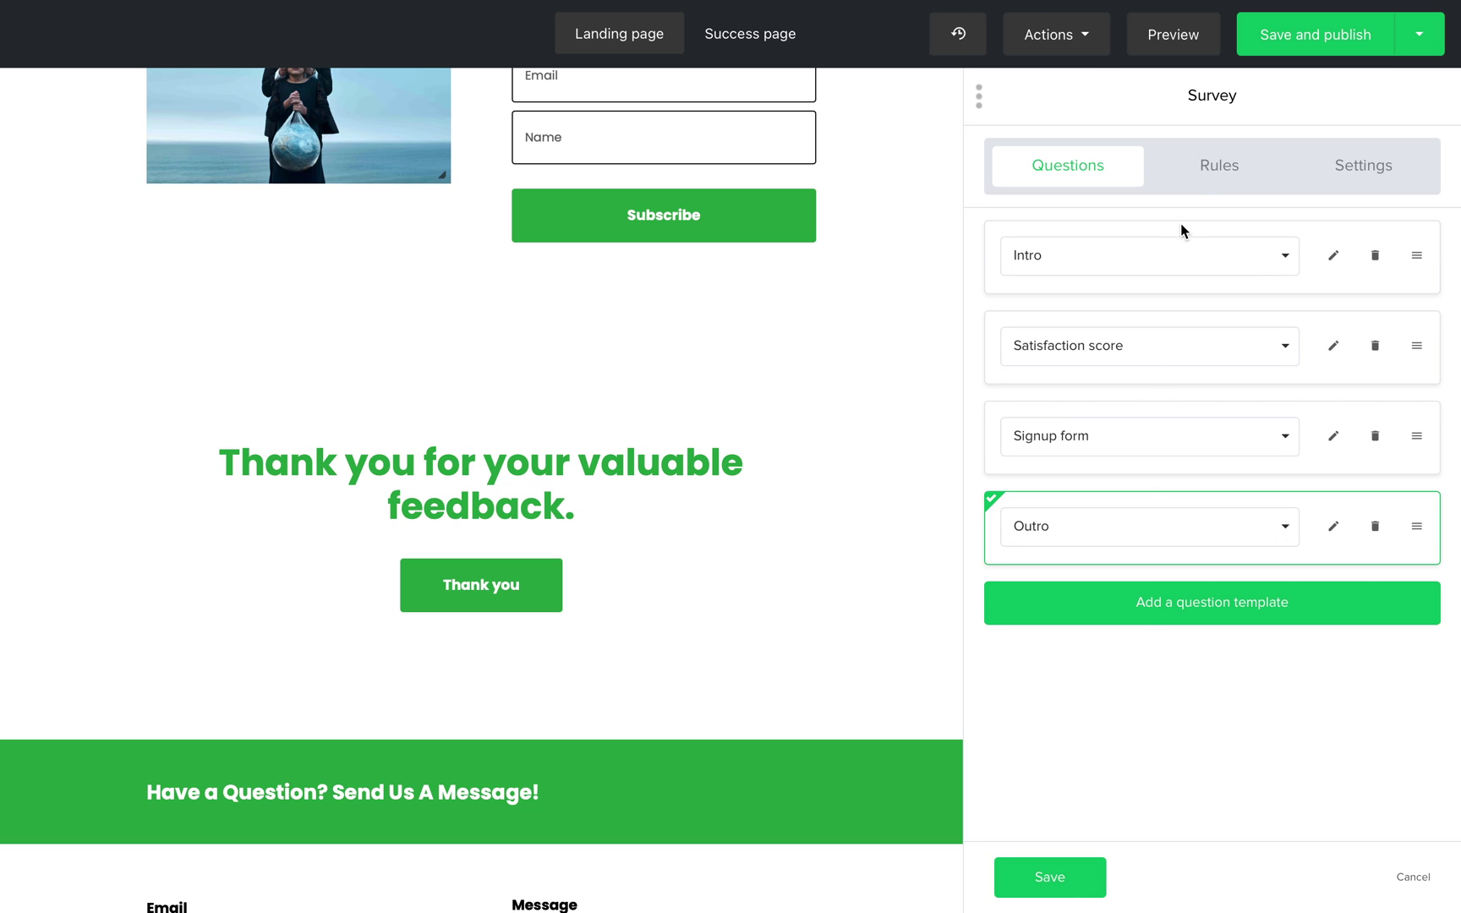
Create a rule that triggers when the feedback intro question is answered with a specific answer
left_click(1204, 180)
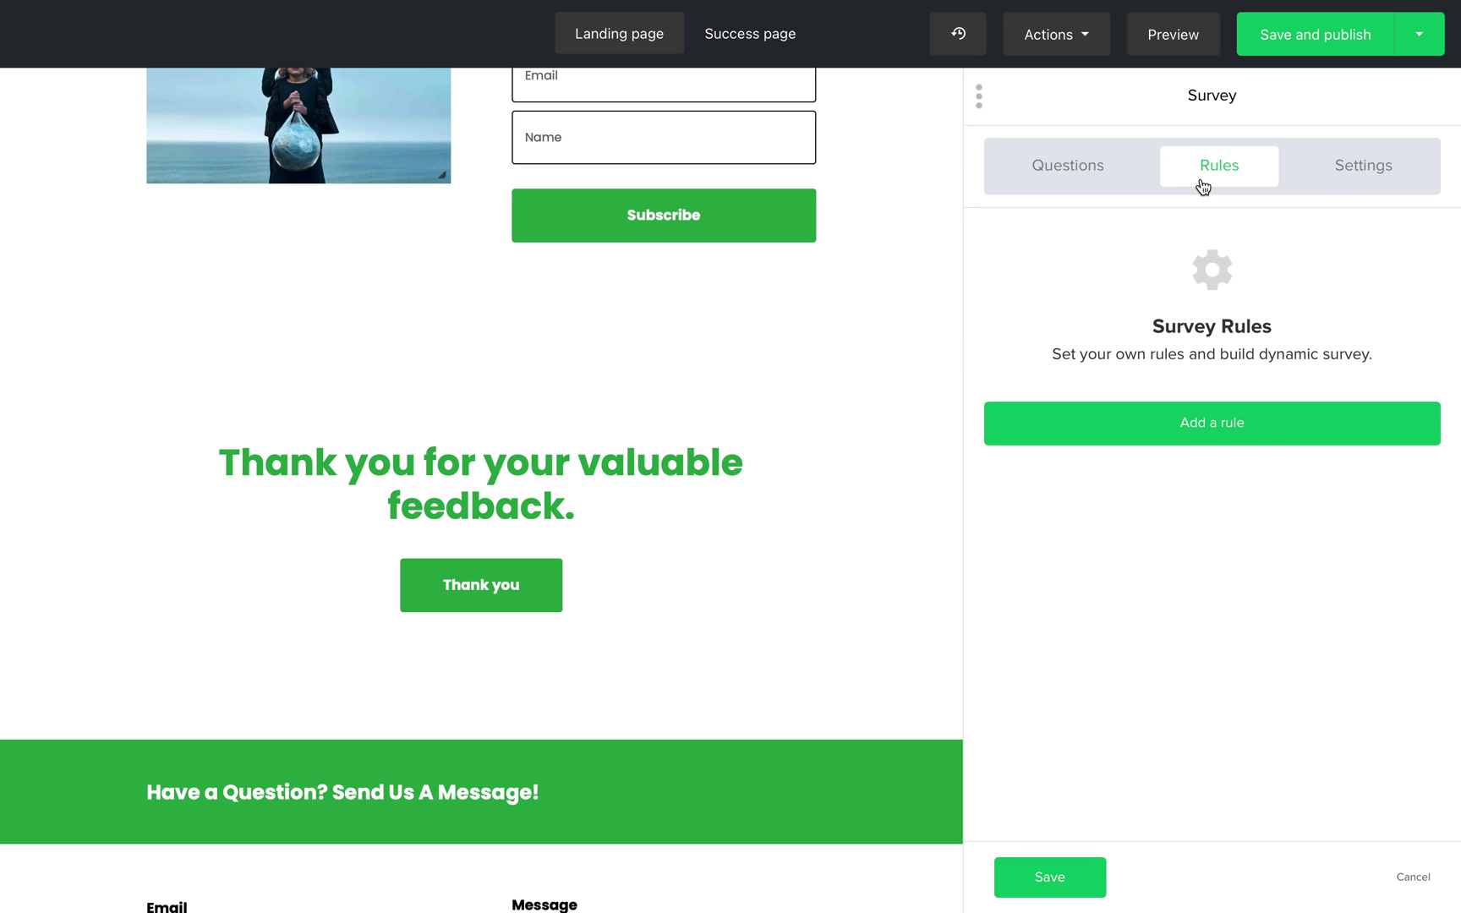
left_click(1227, 428)
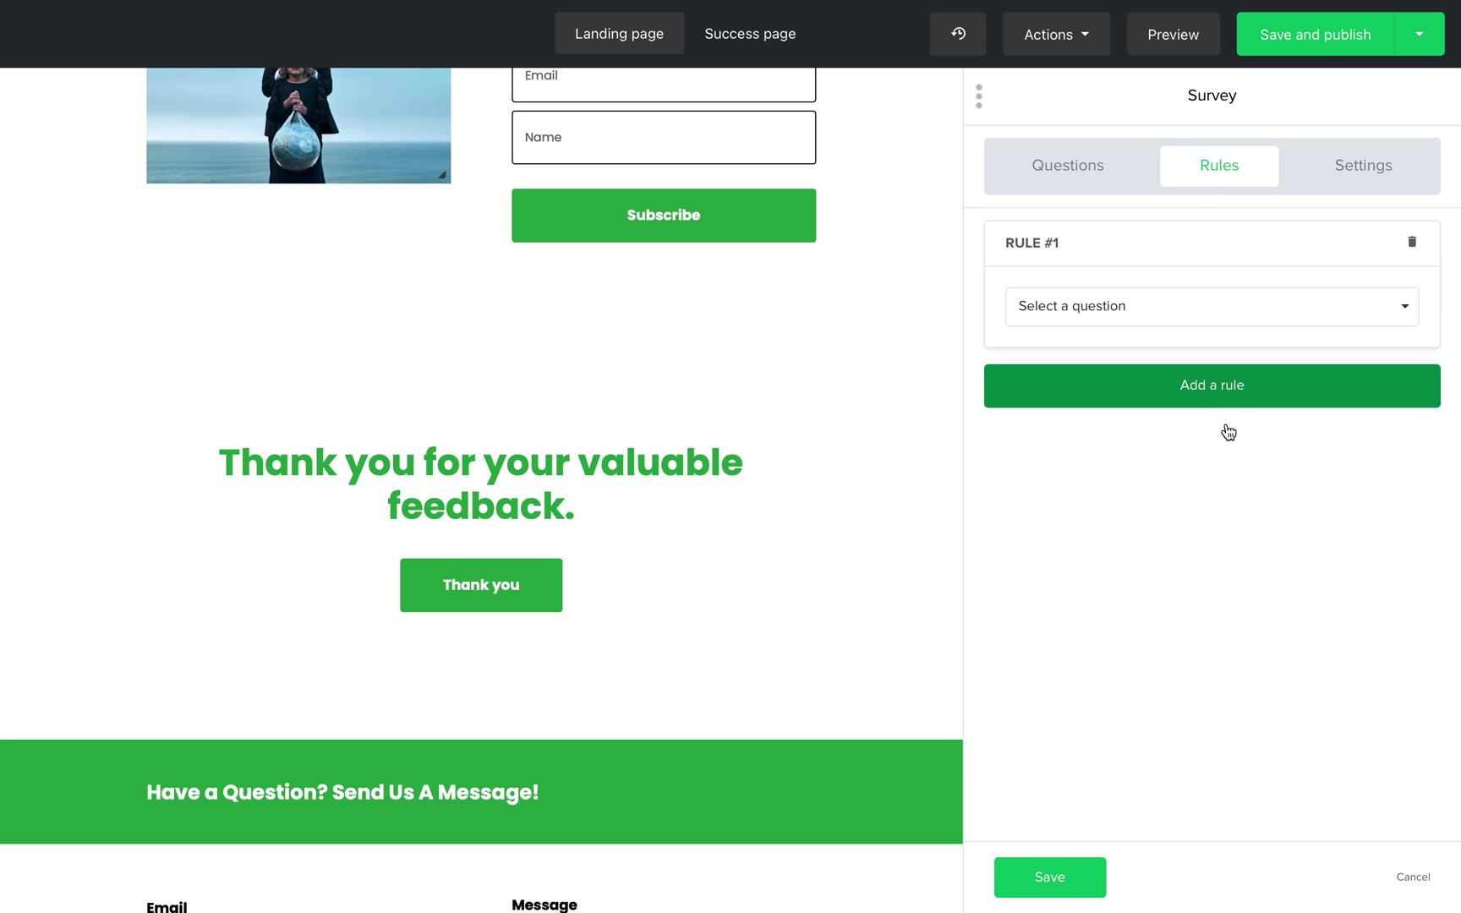
left_click(1212, 319)
left_click(1210, 350)
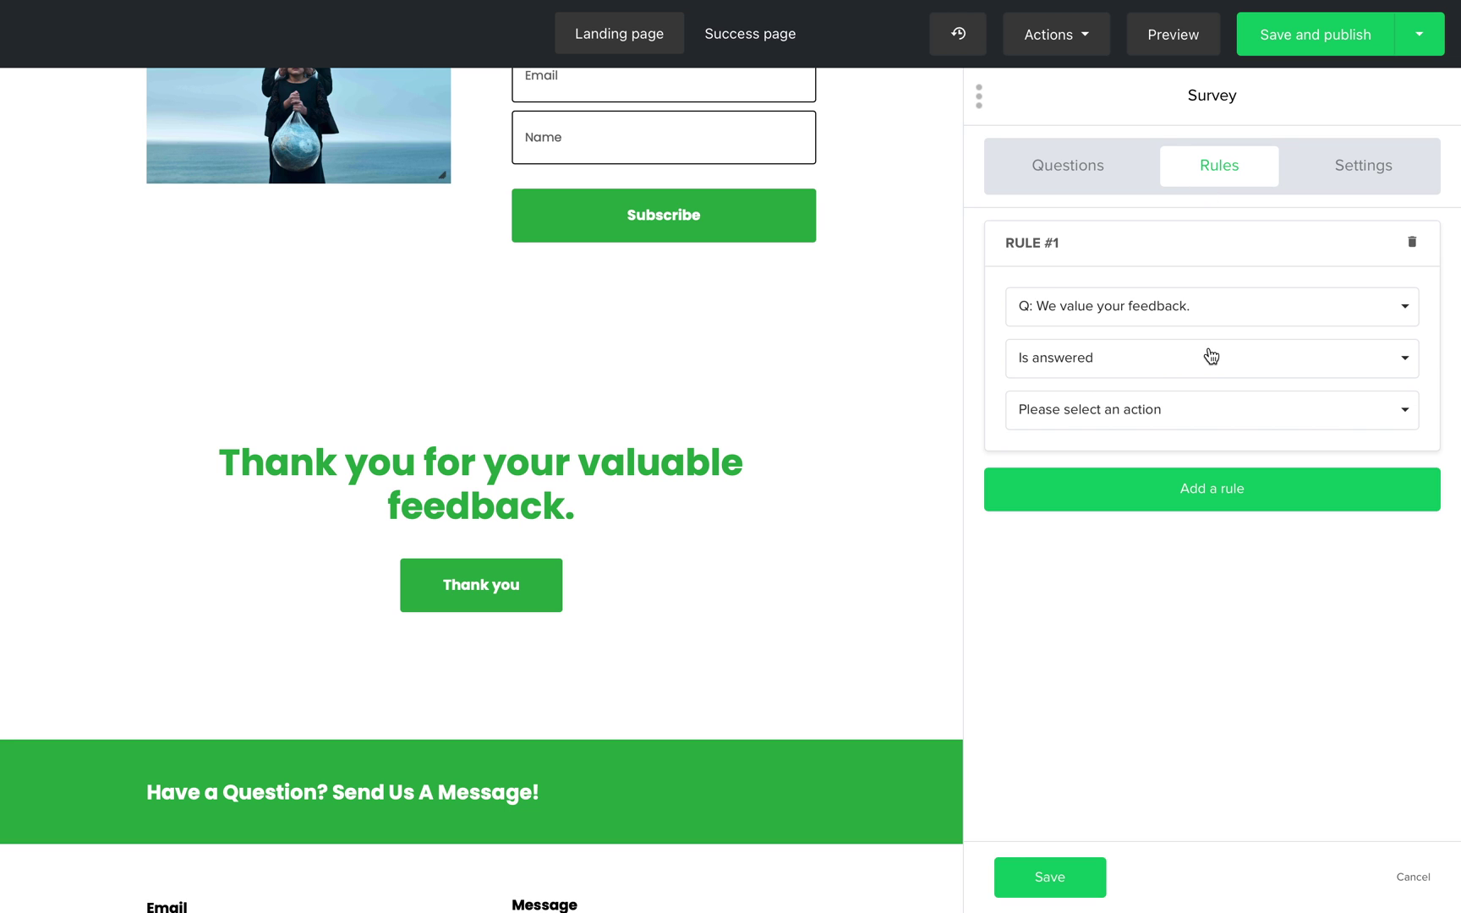
left_click(1210, 358)
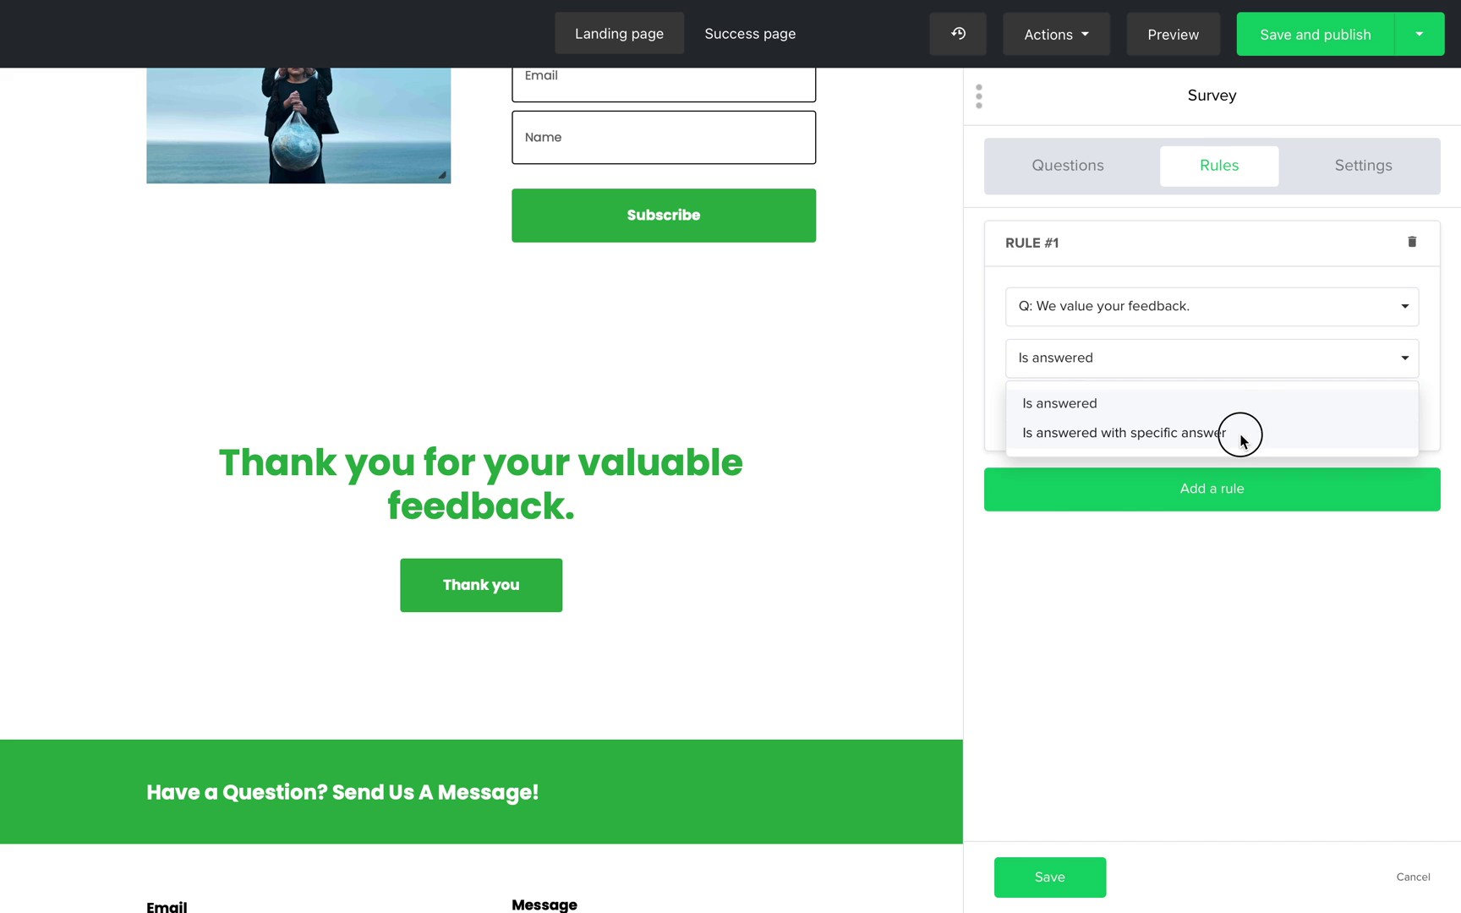
left_click(1238, 432)
type("Yes")
Make the rule skip to the thank-you message and save the survey
left_click(1261, 486)
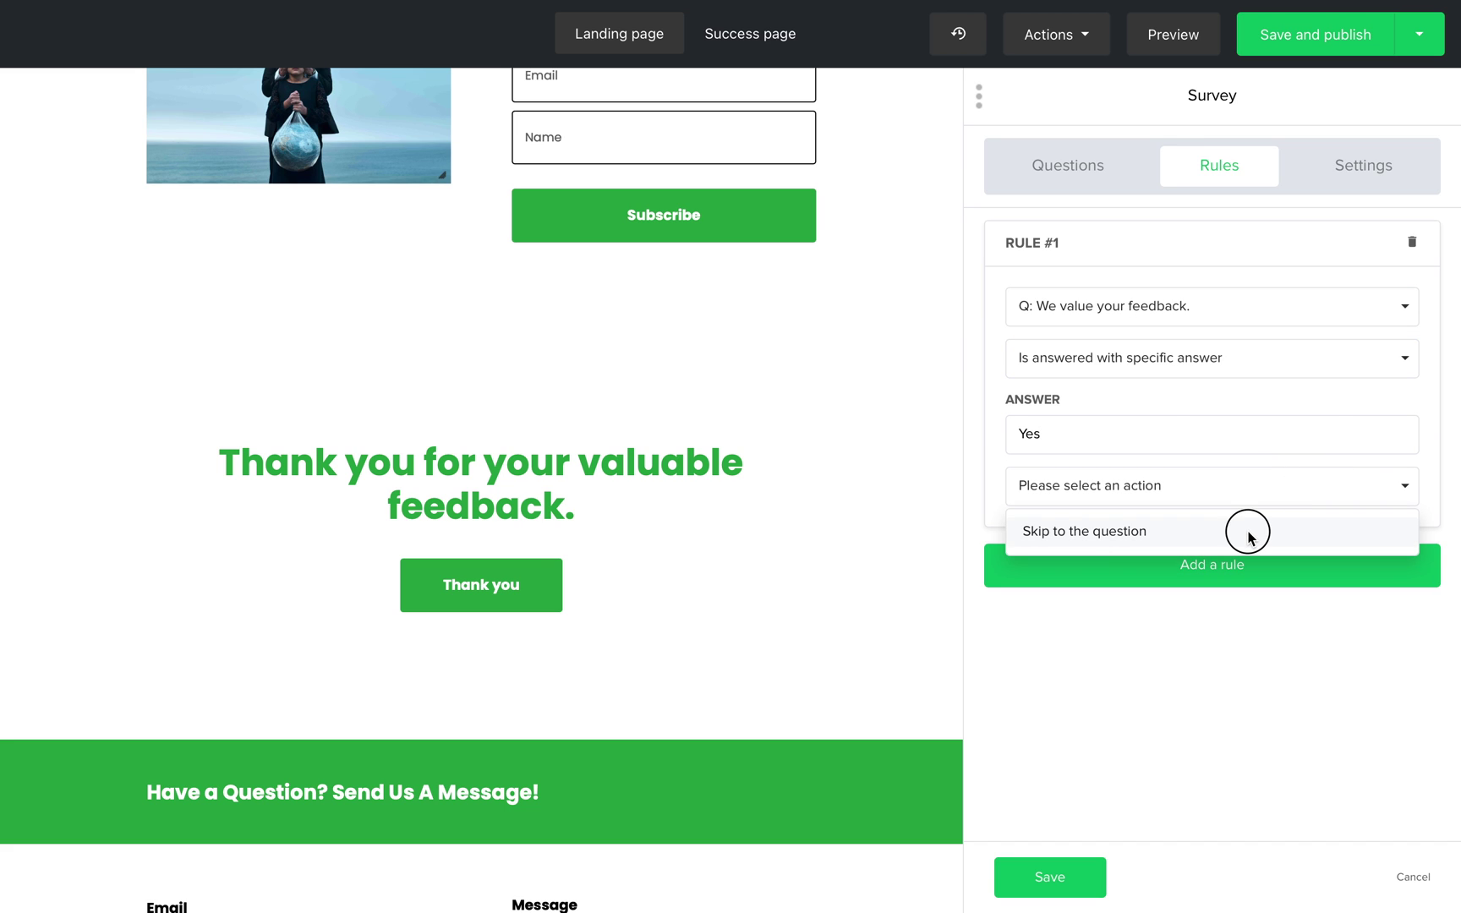
left_click(1246, 531)
left_click(1247, 562)
left_click(1301, 696)
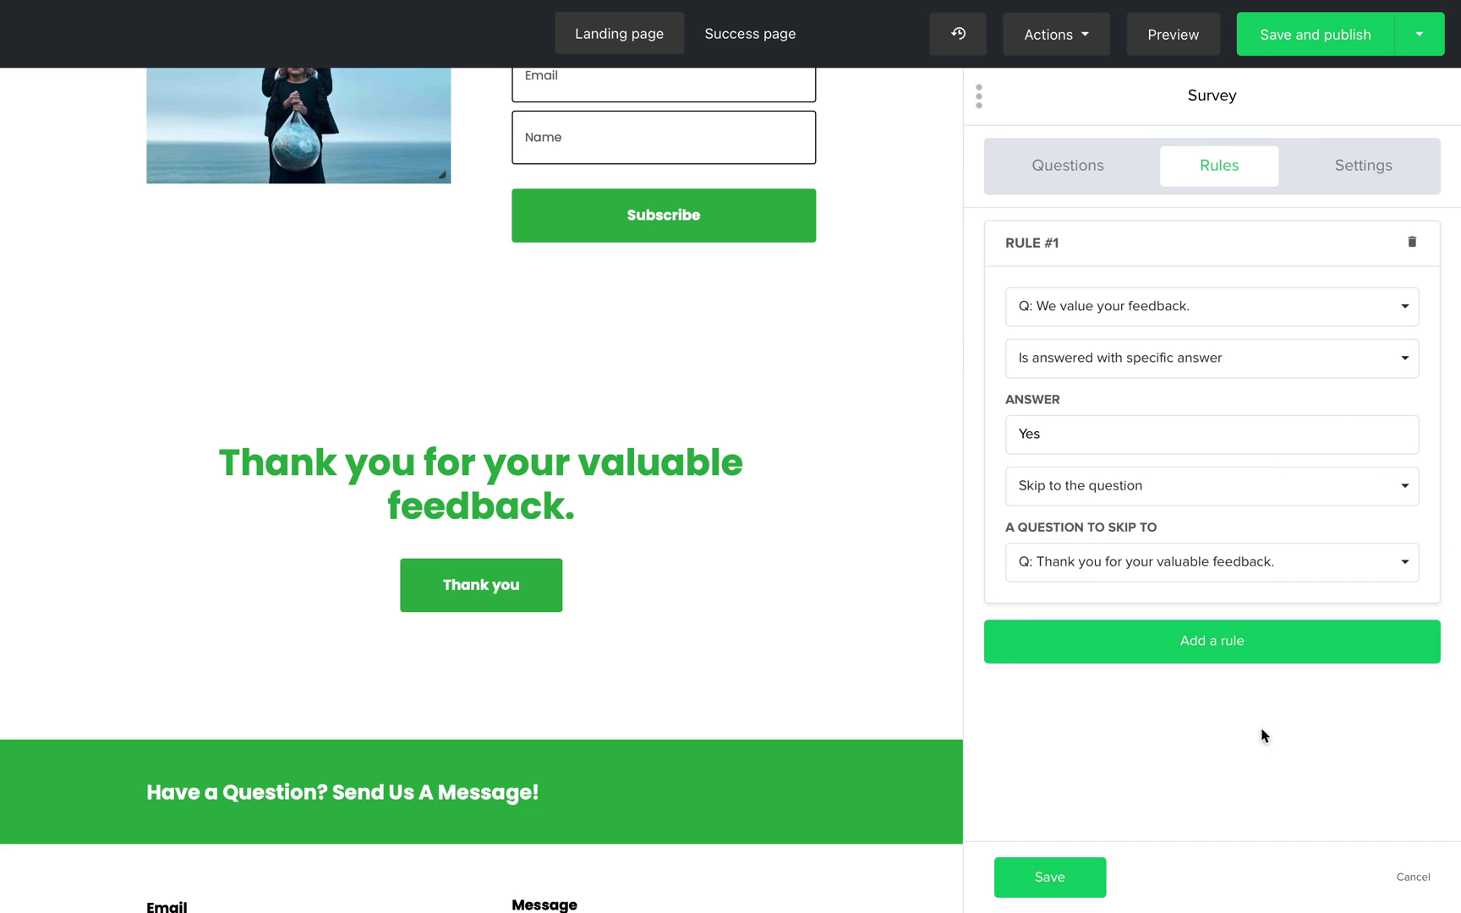
left_click(1049, 876)
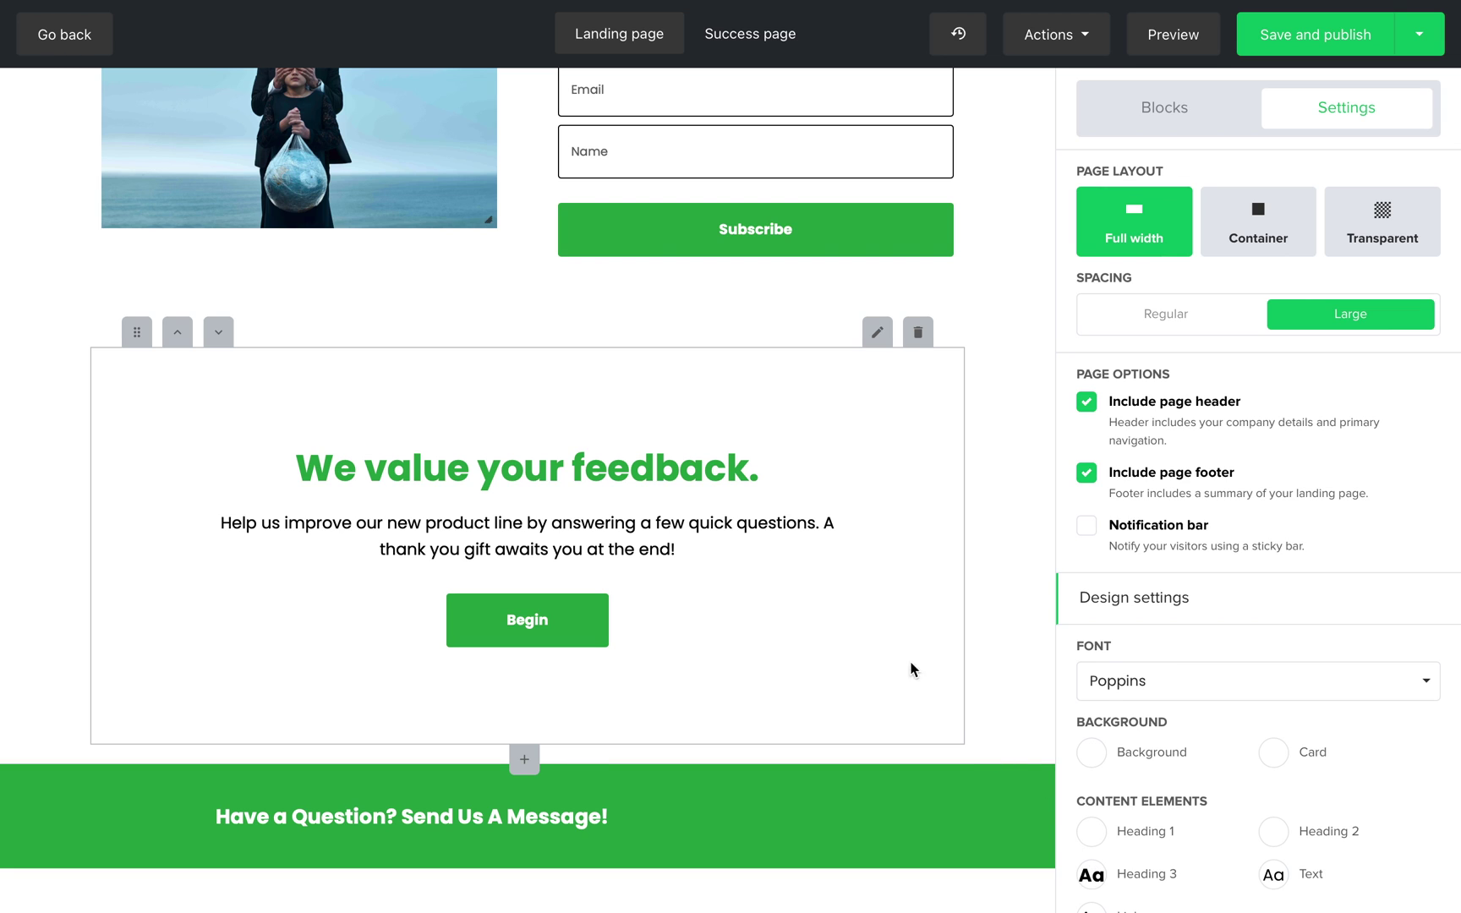
Delete the survey block and insert a Quiz block below the signup section
mouse_move(527, 545)
left_click(917, 333)
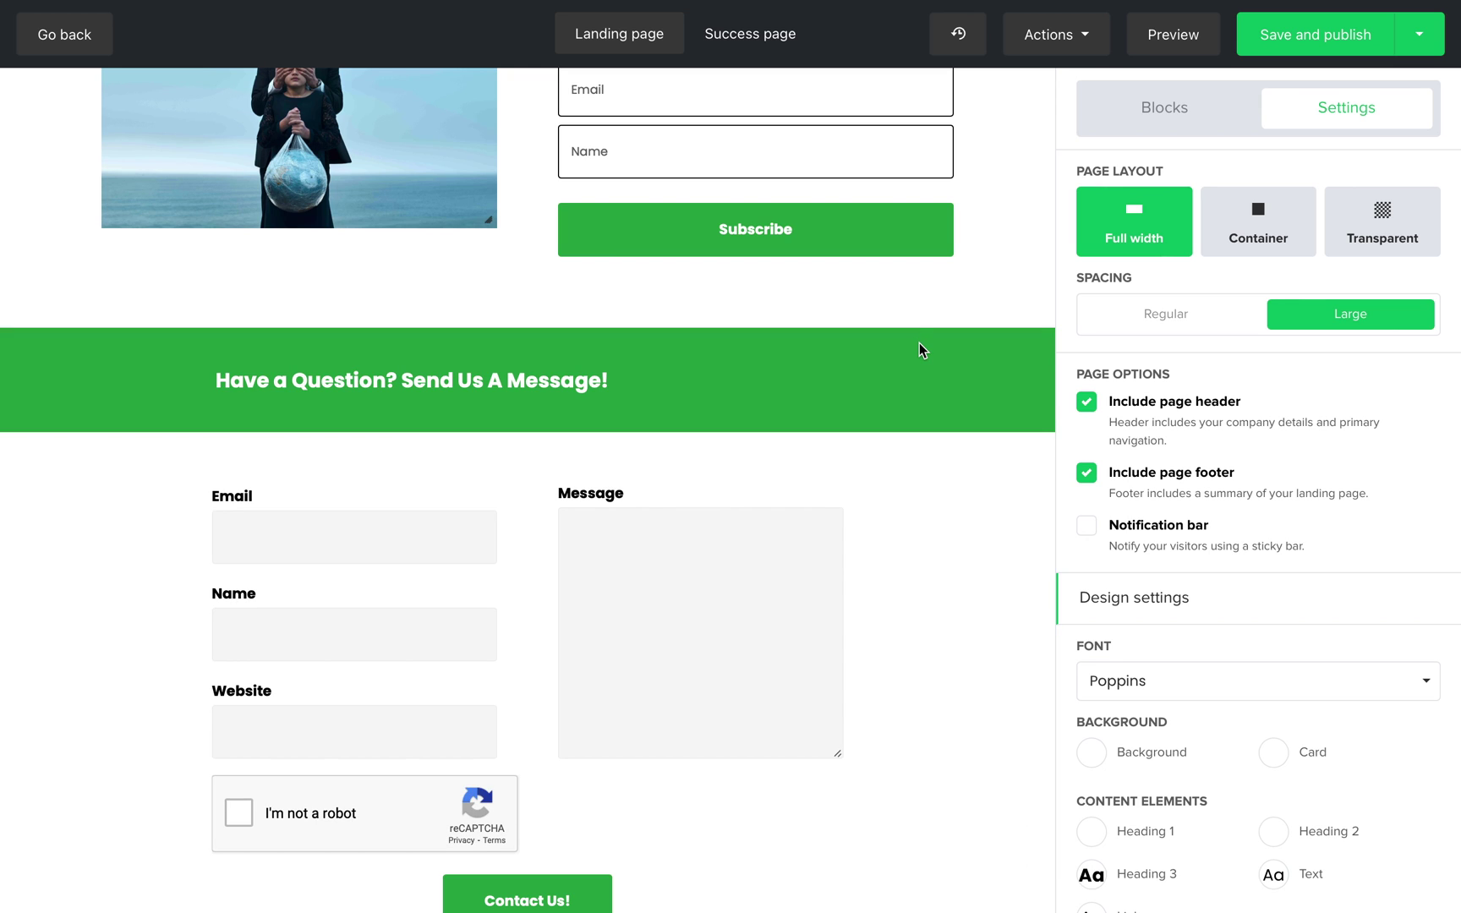
mouse_move(528, 171)
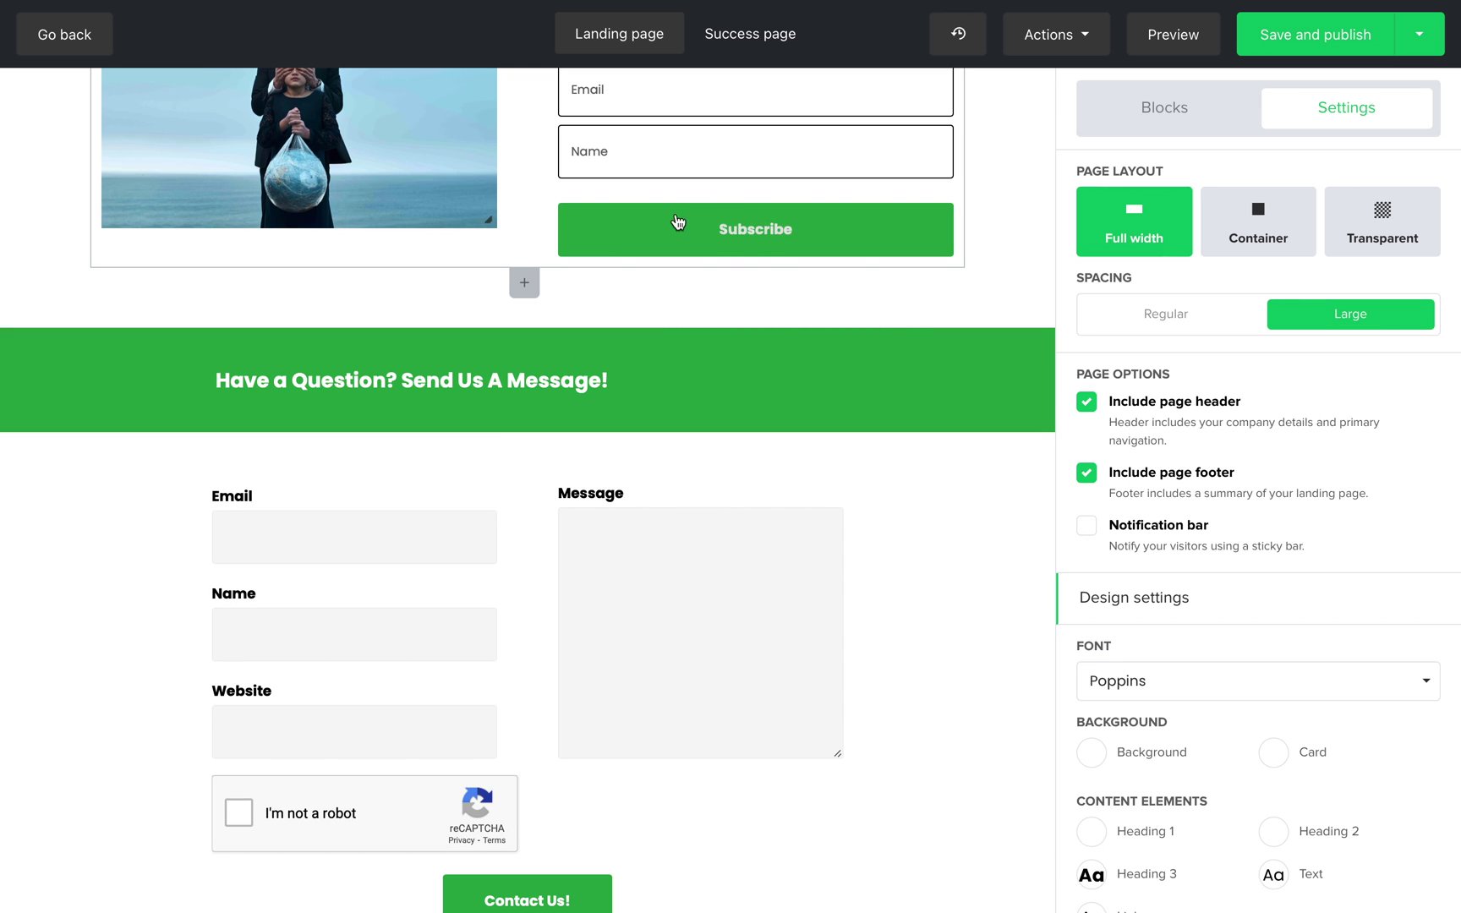
left_click(525, 283)
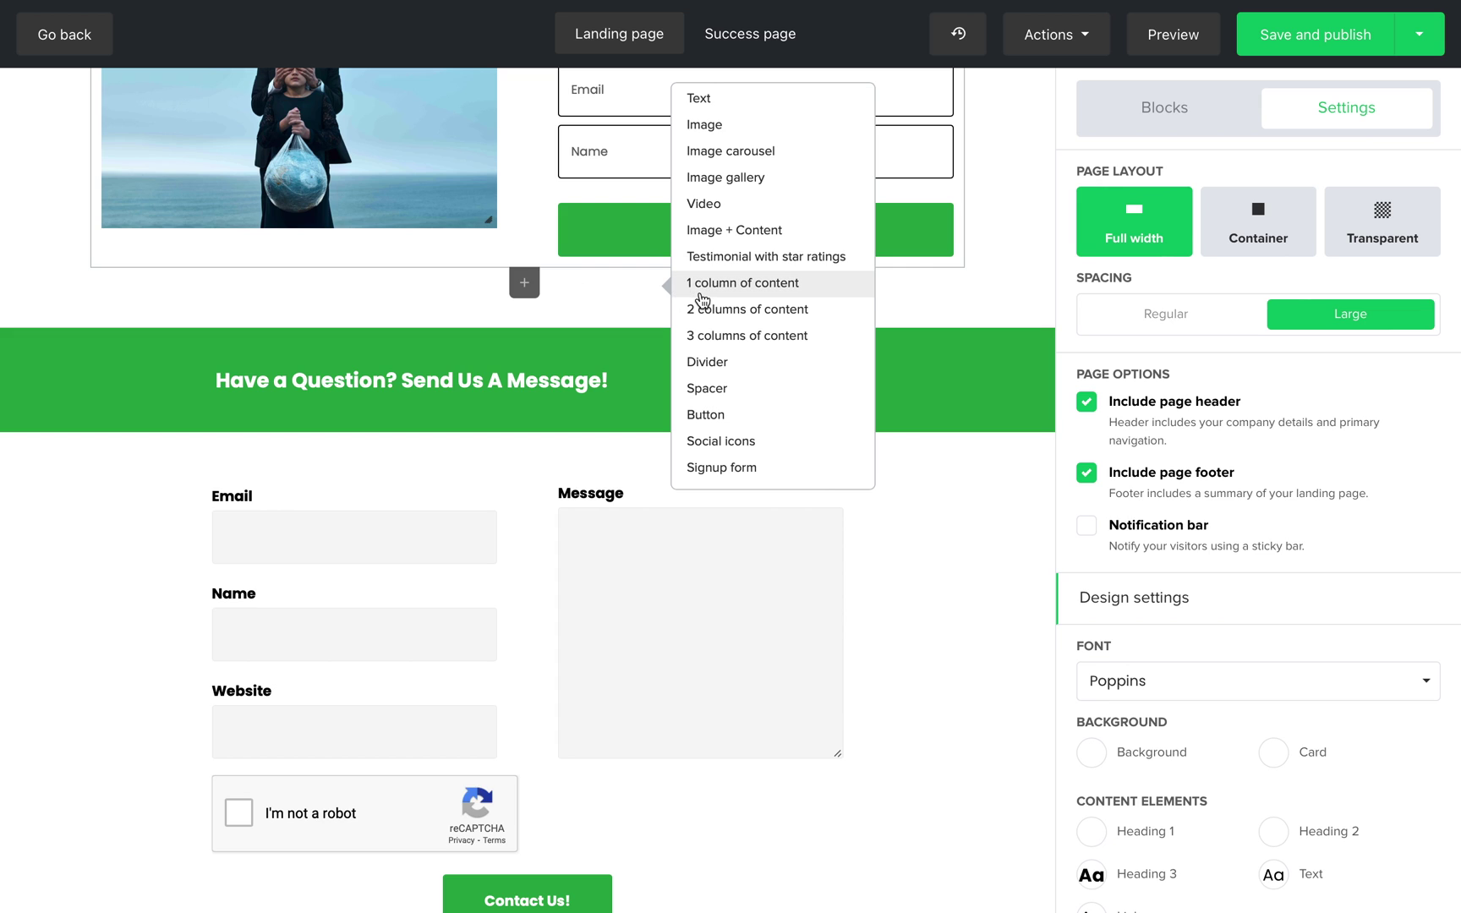
scroll(704, 298, "down", 4)
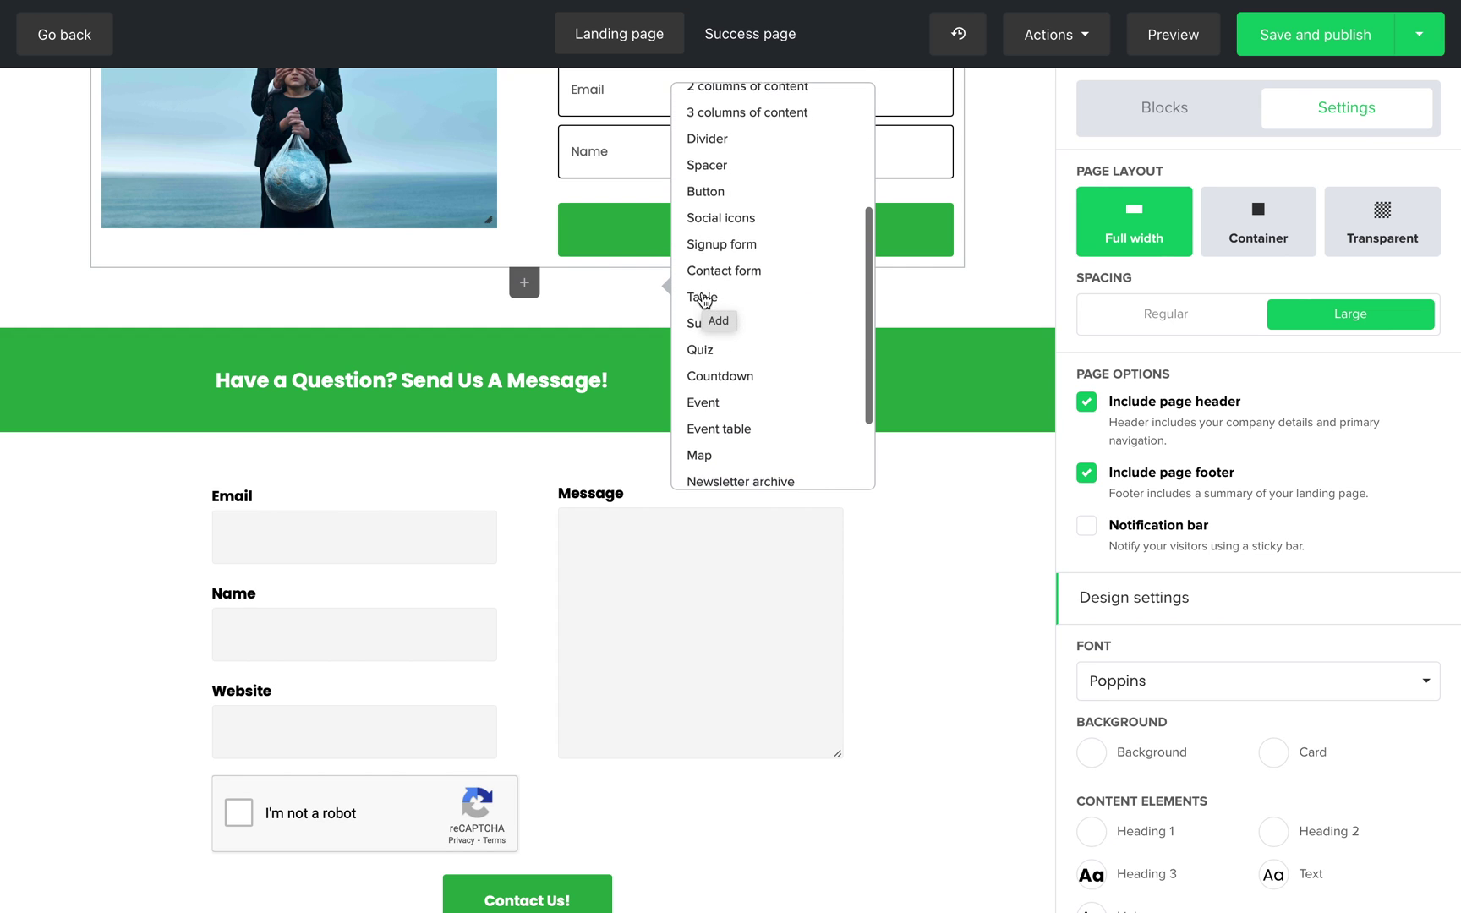
left_click(700, 348)
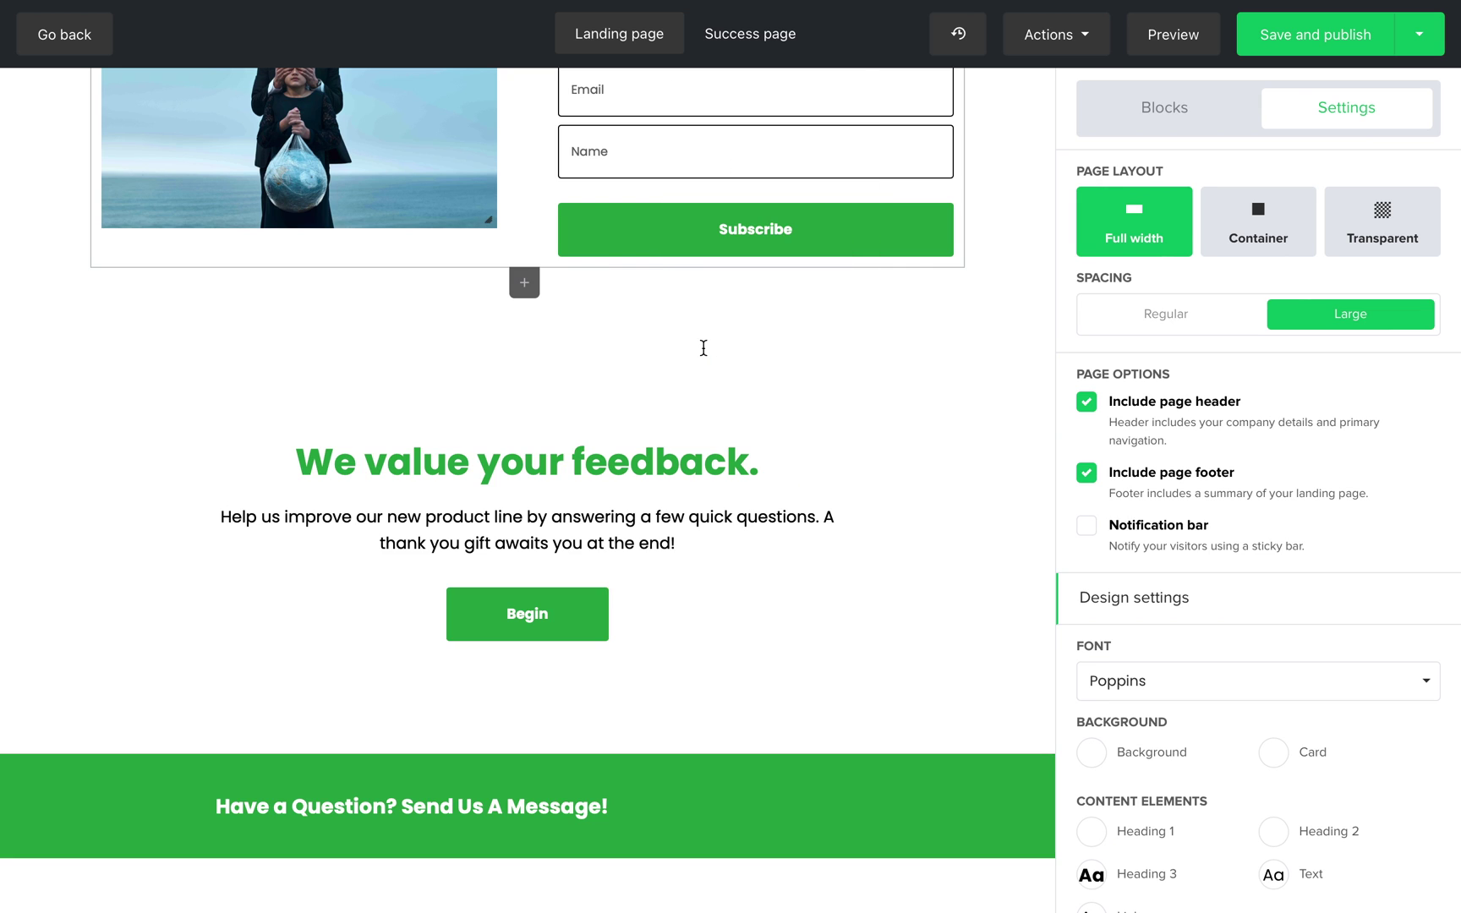
mouse_move(526, 541)
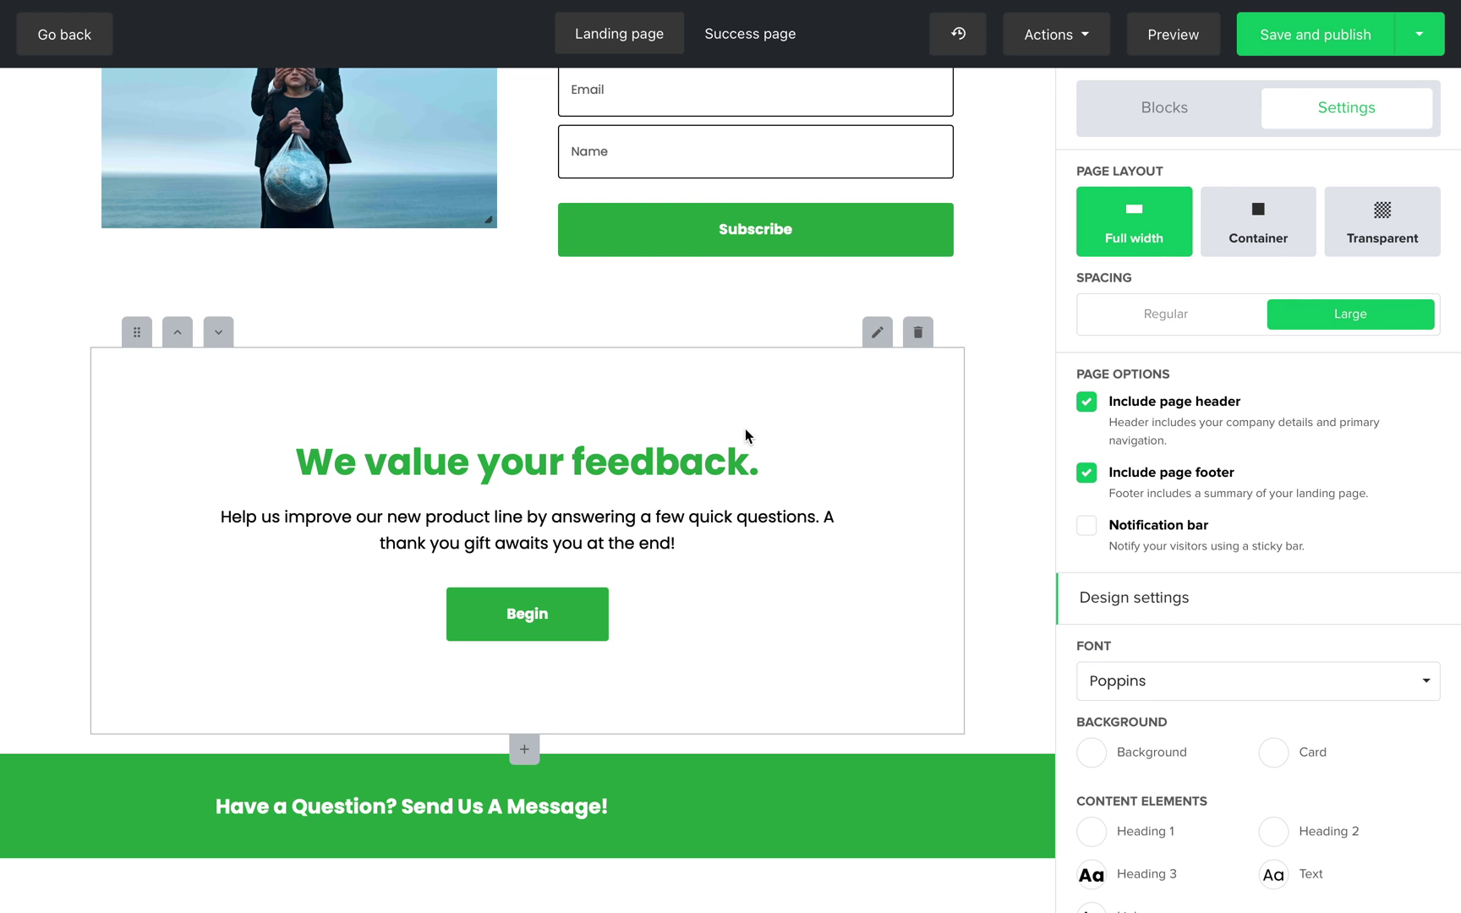
Review the quiz's question types and results screen, then add a multiple choice question template
left_click(876, 333)
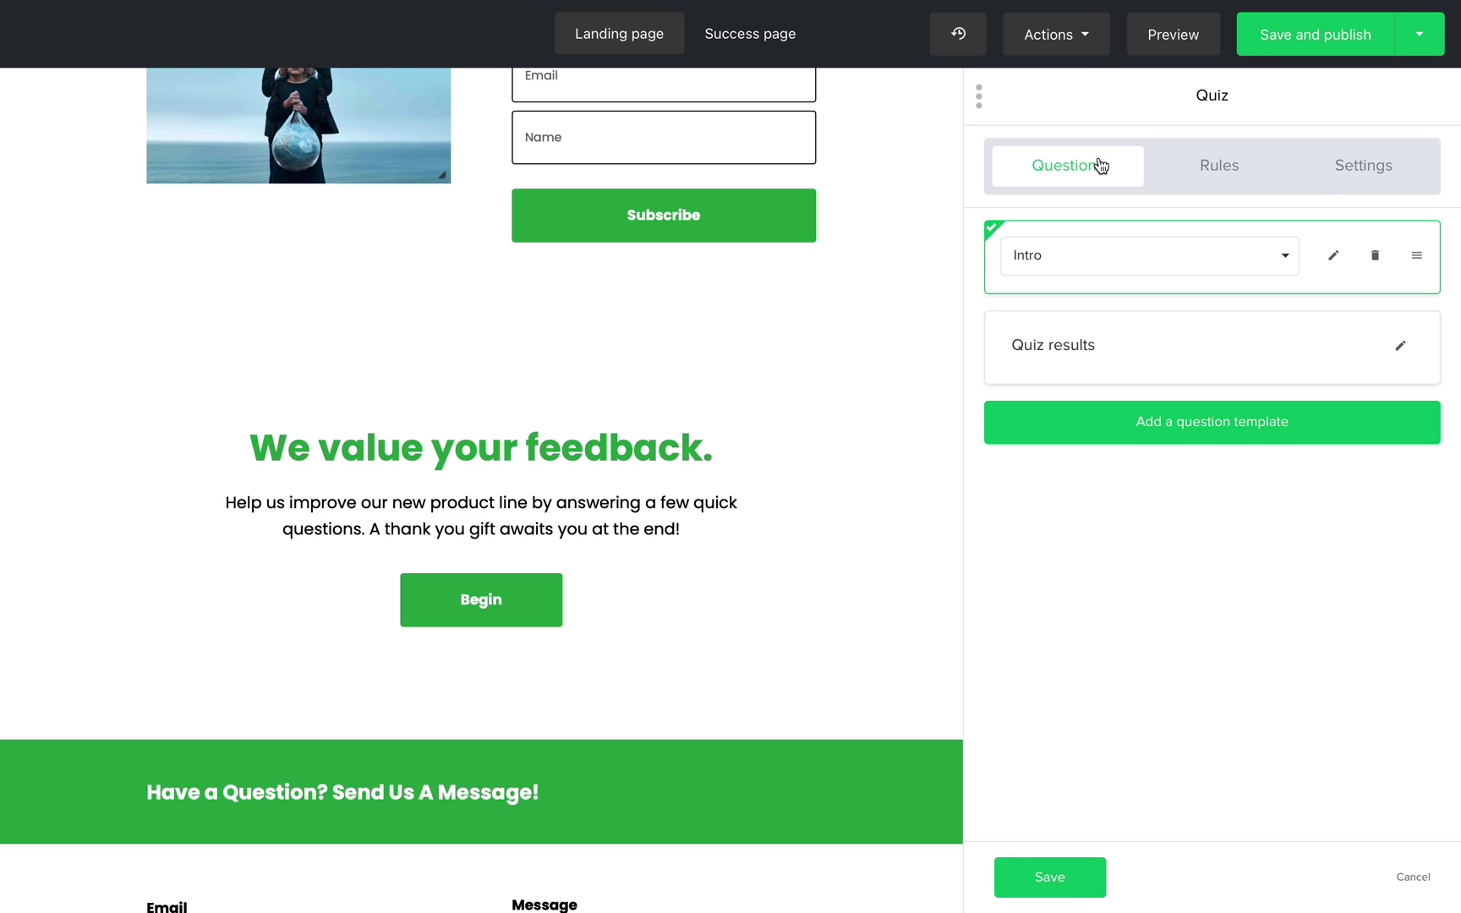
left_click(1282, 263)
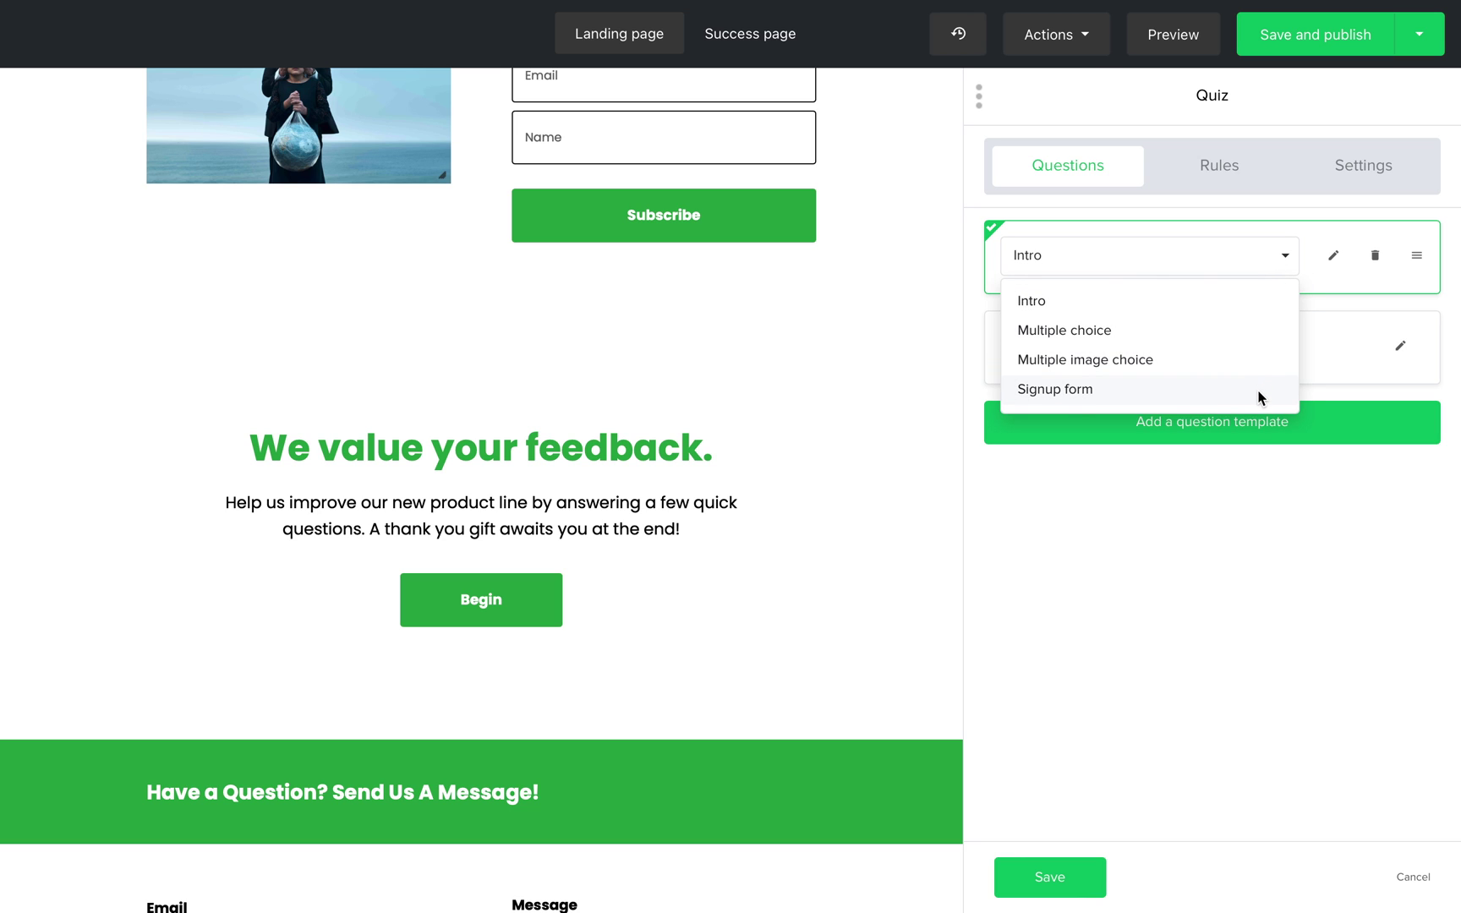
left_click(1260, 476)
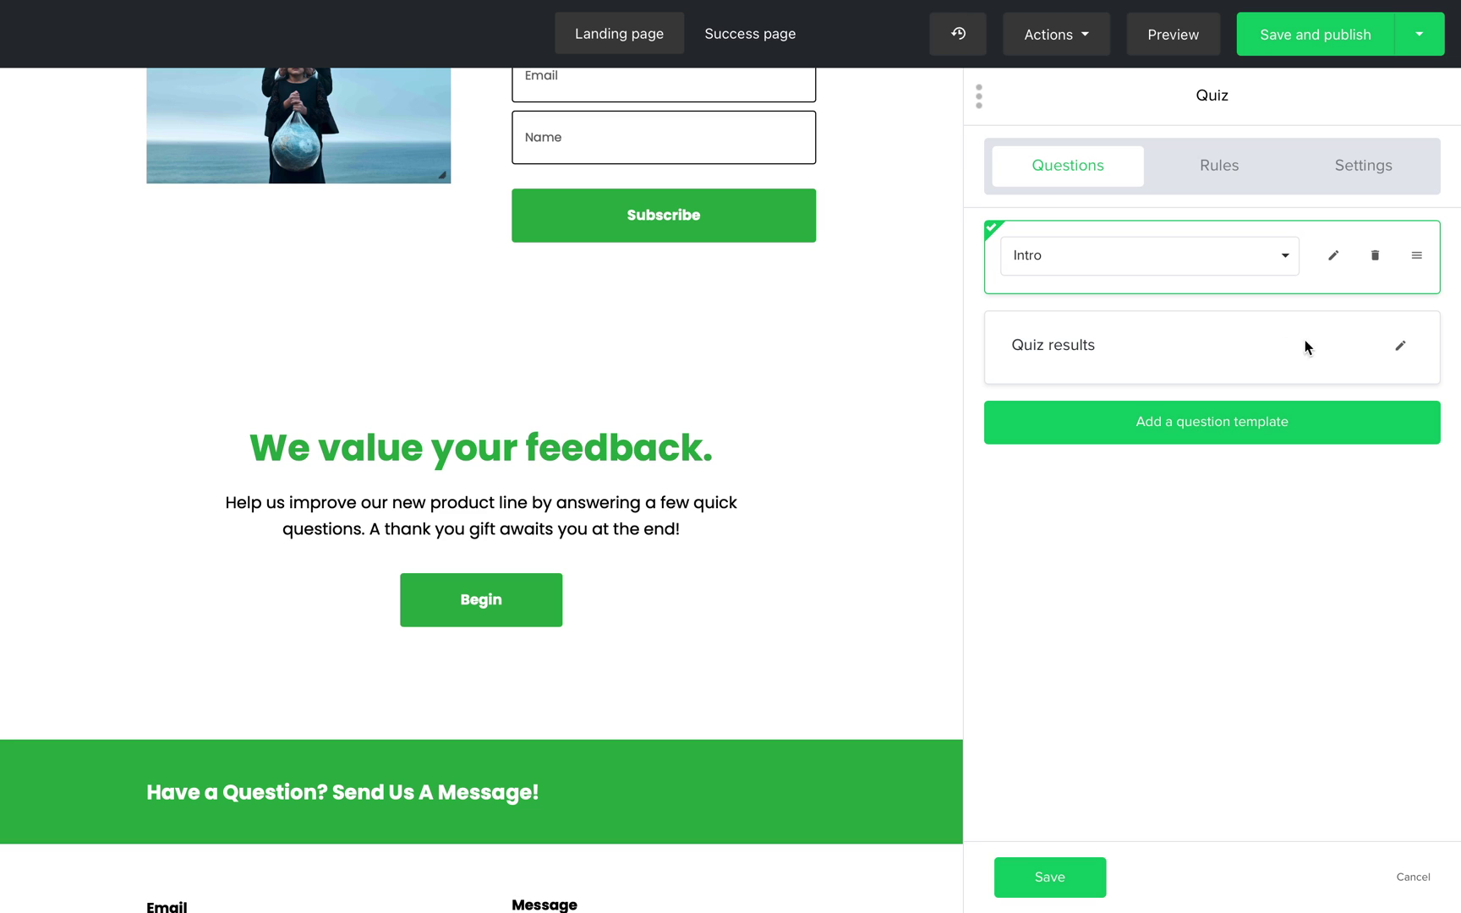
left_click(1404, 347)
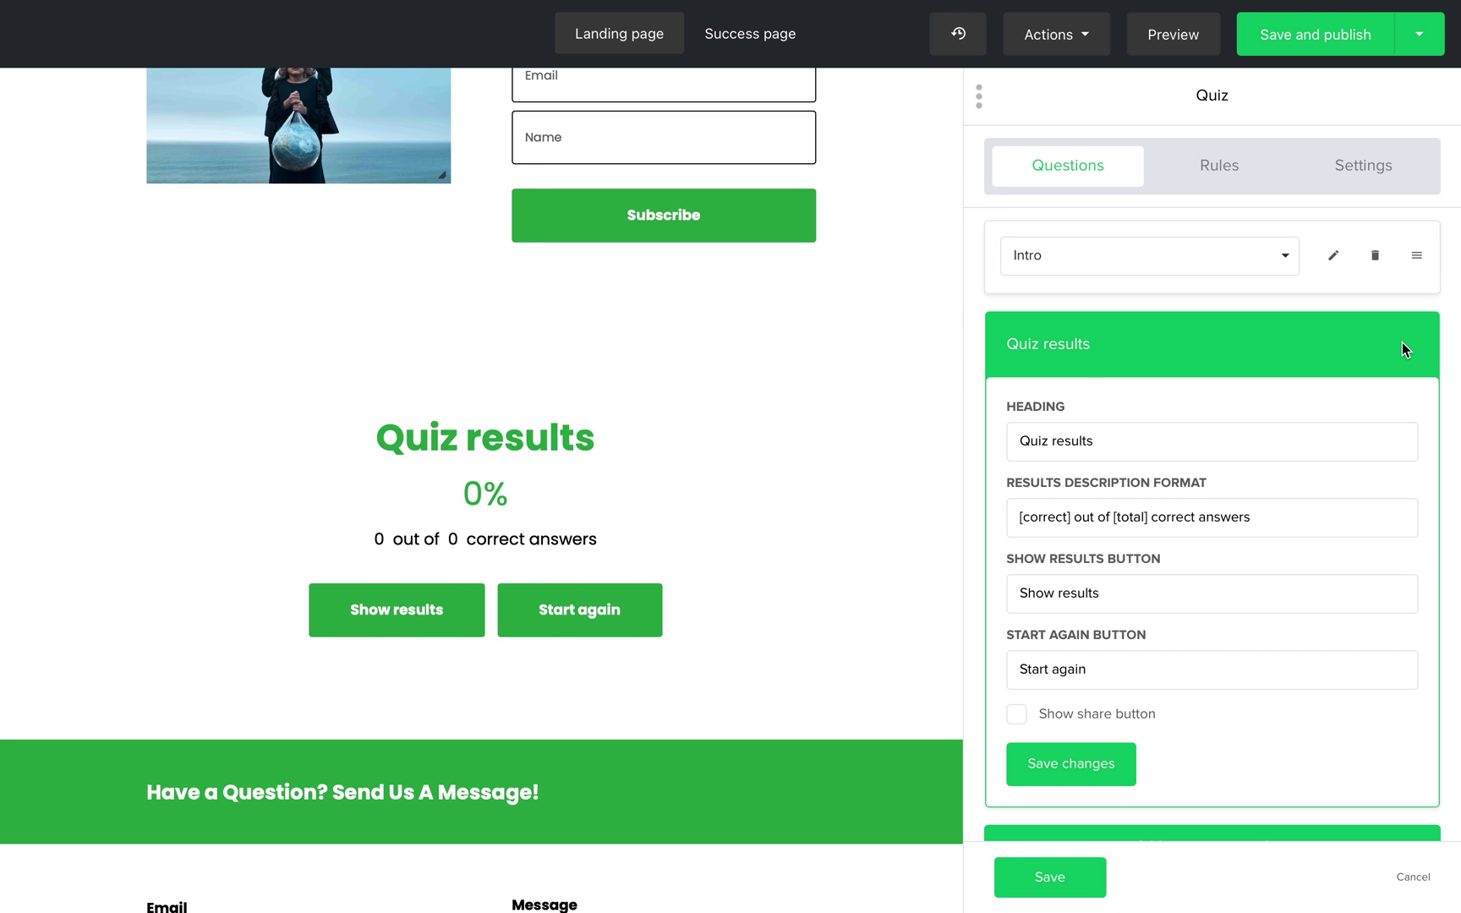
left_click(1071, 763)
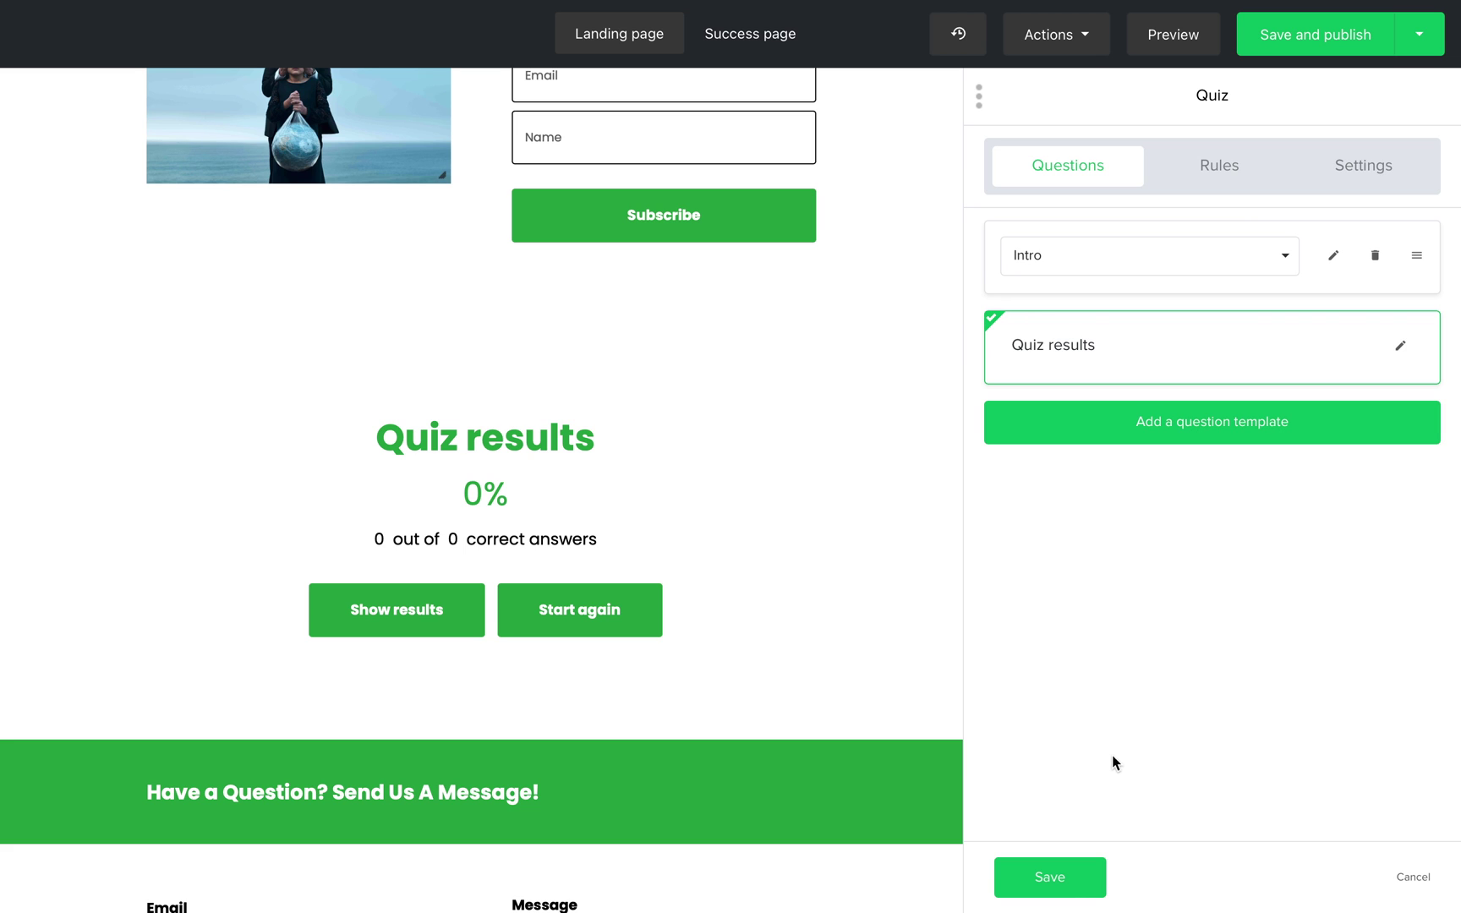
left_click(1212, 421)
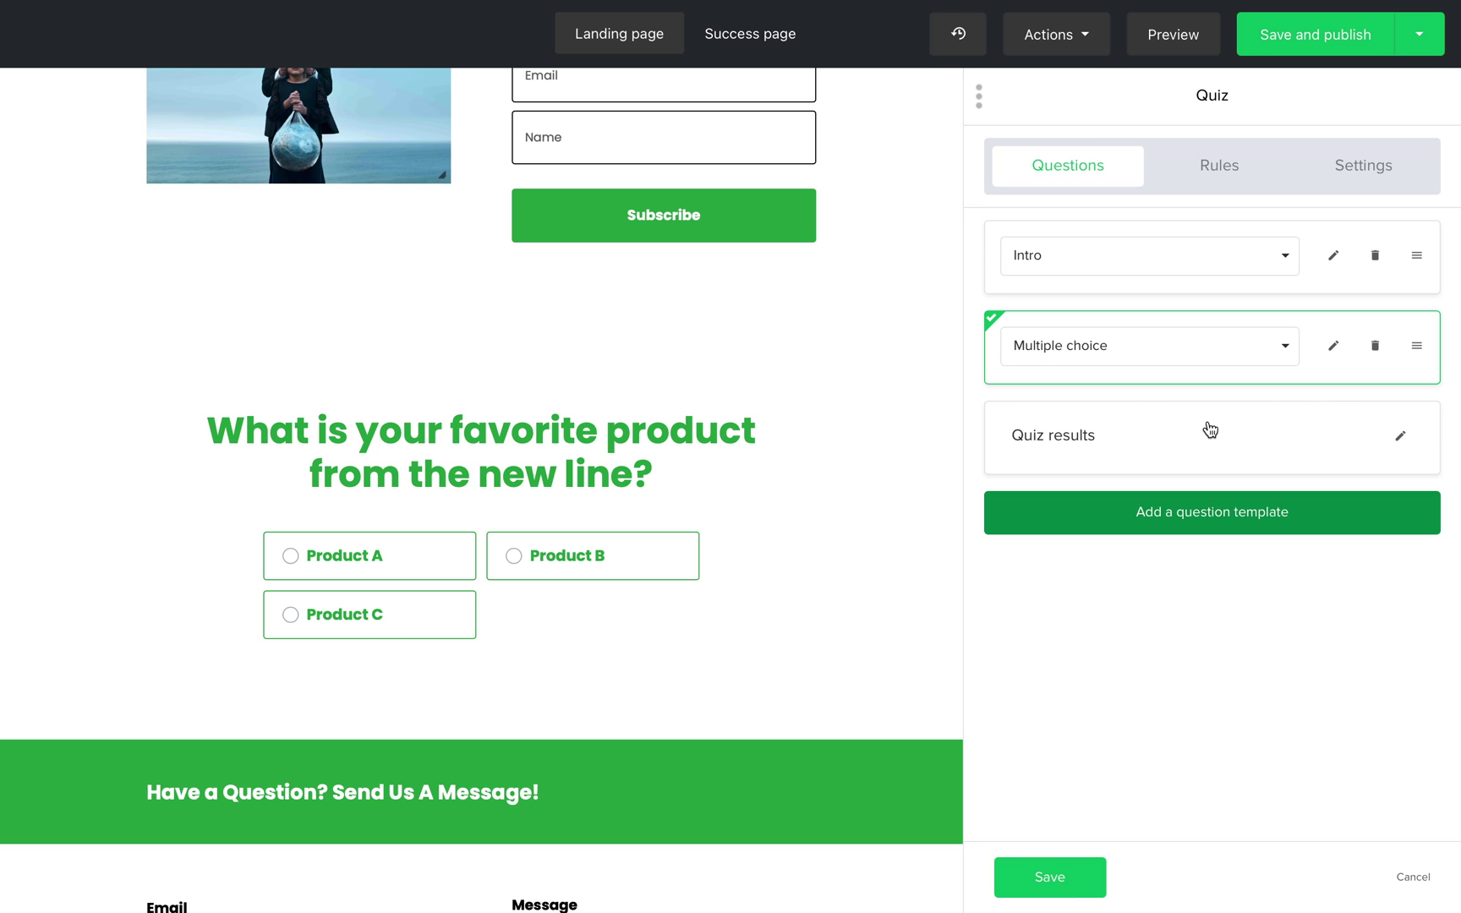
Write the product-choice question with four answers, mark the eco-friendly answer correct, and save
left_click(1331, 346)
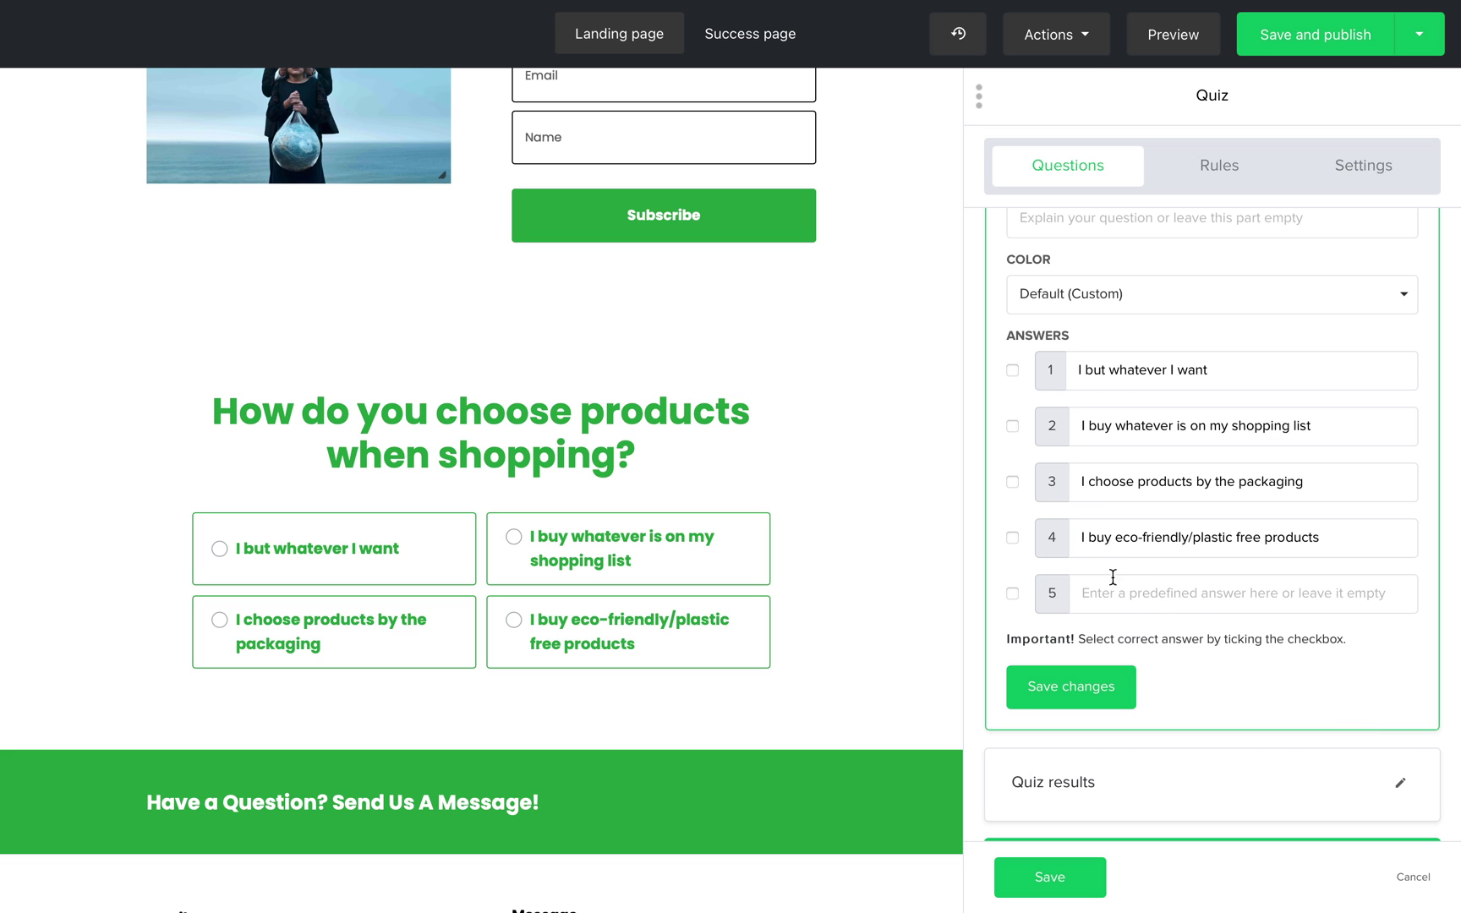
left_click(1013, 538)
left_click(1071, 687)
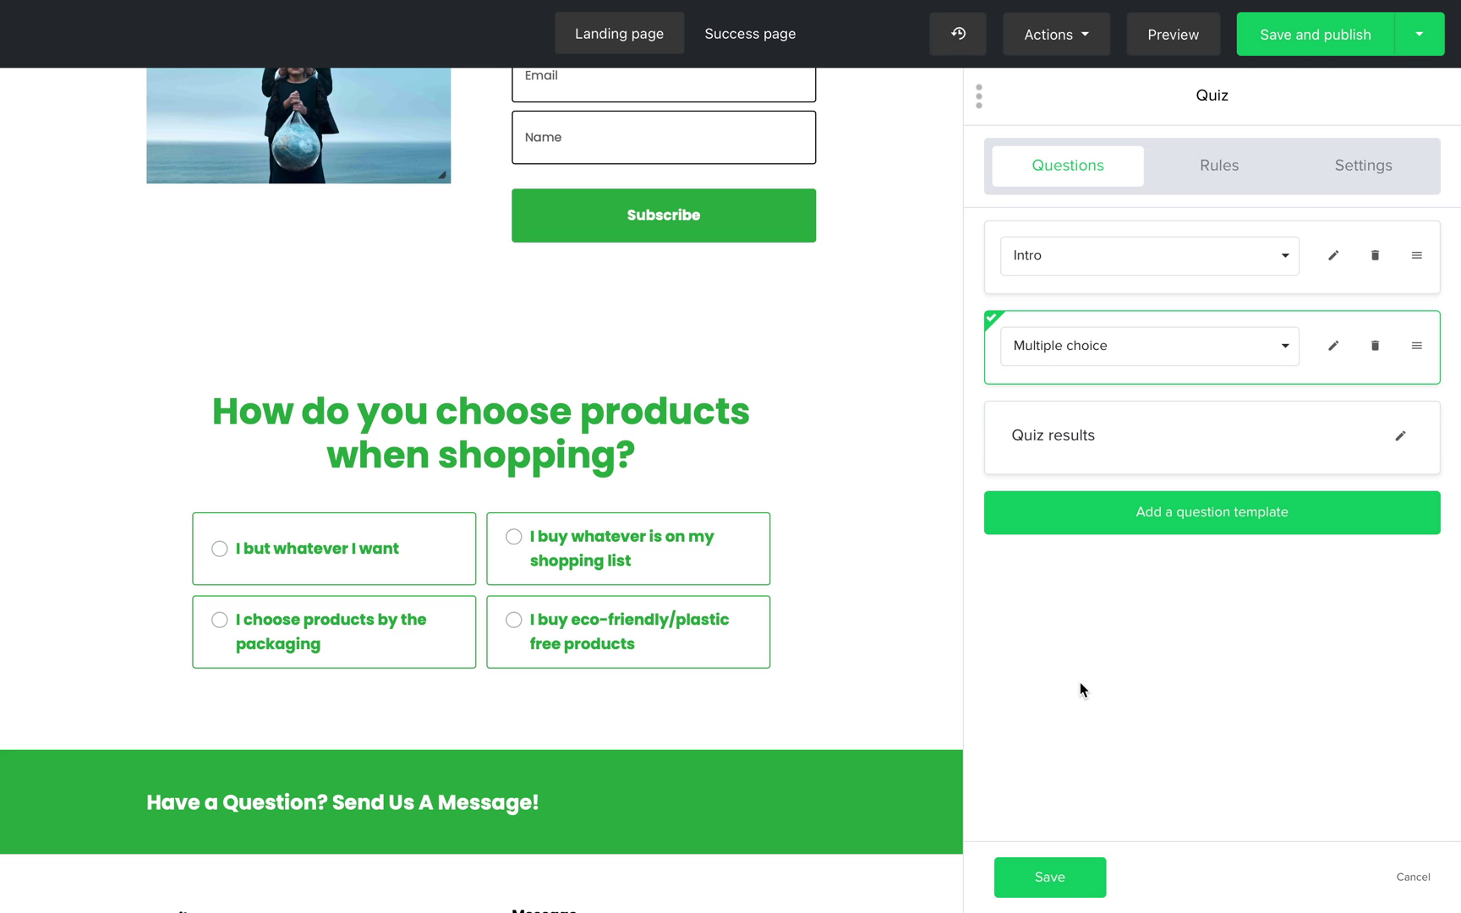
left_click(1038, 879)
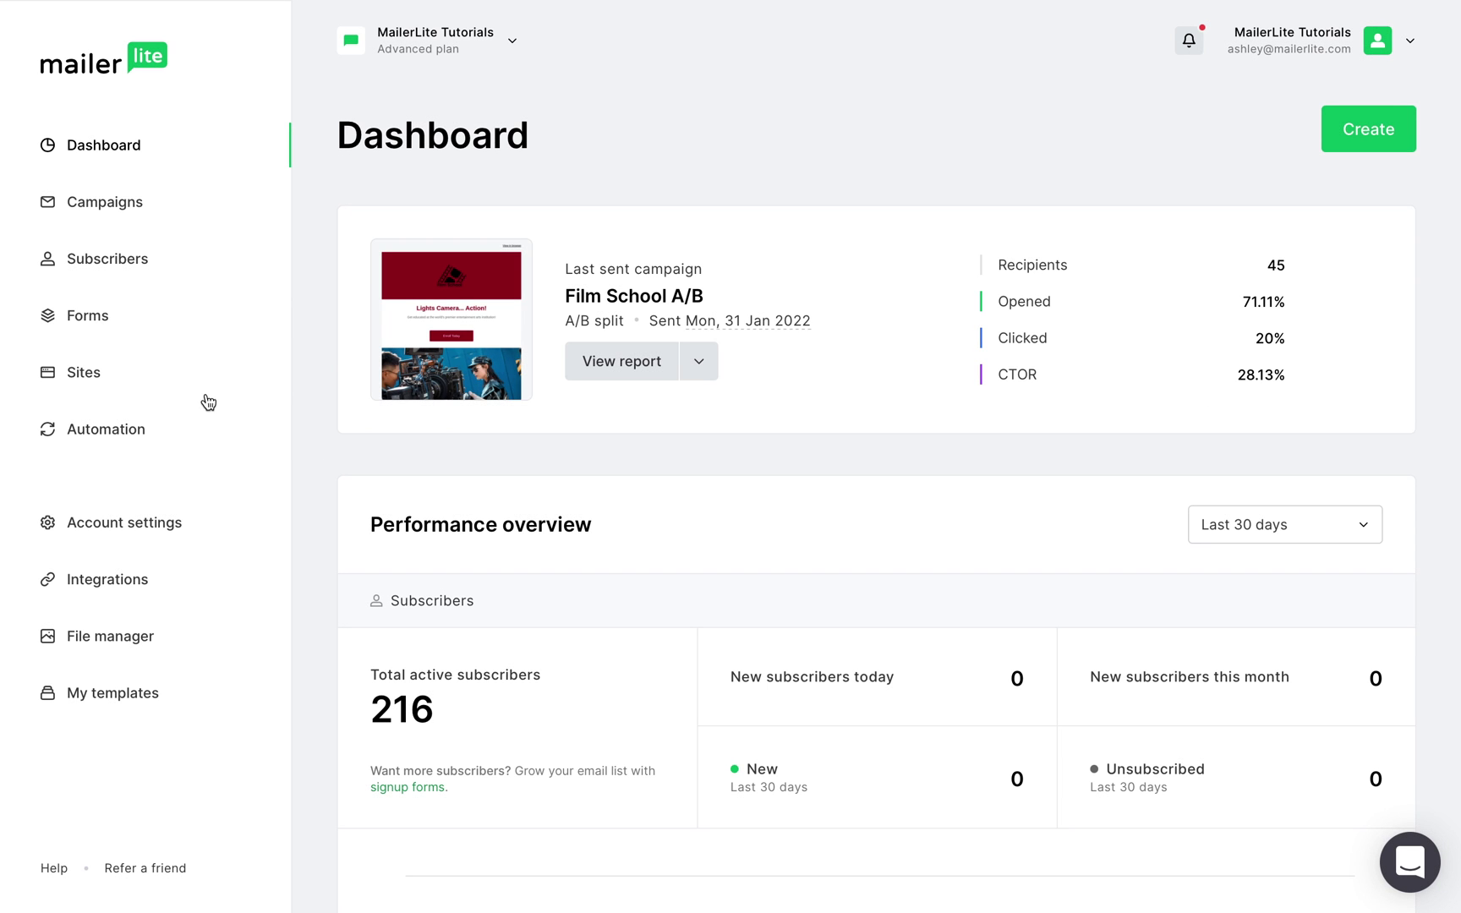
Open the Climate Solution Conference landing page from the Sites list
left_click(179, 379)
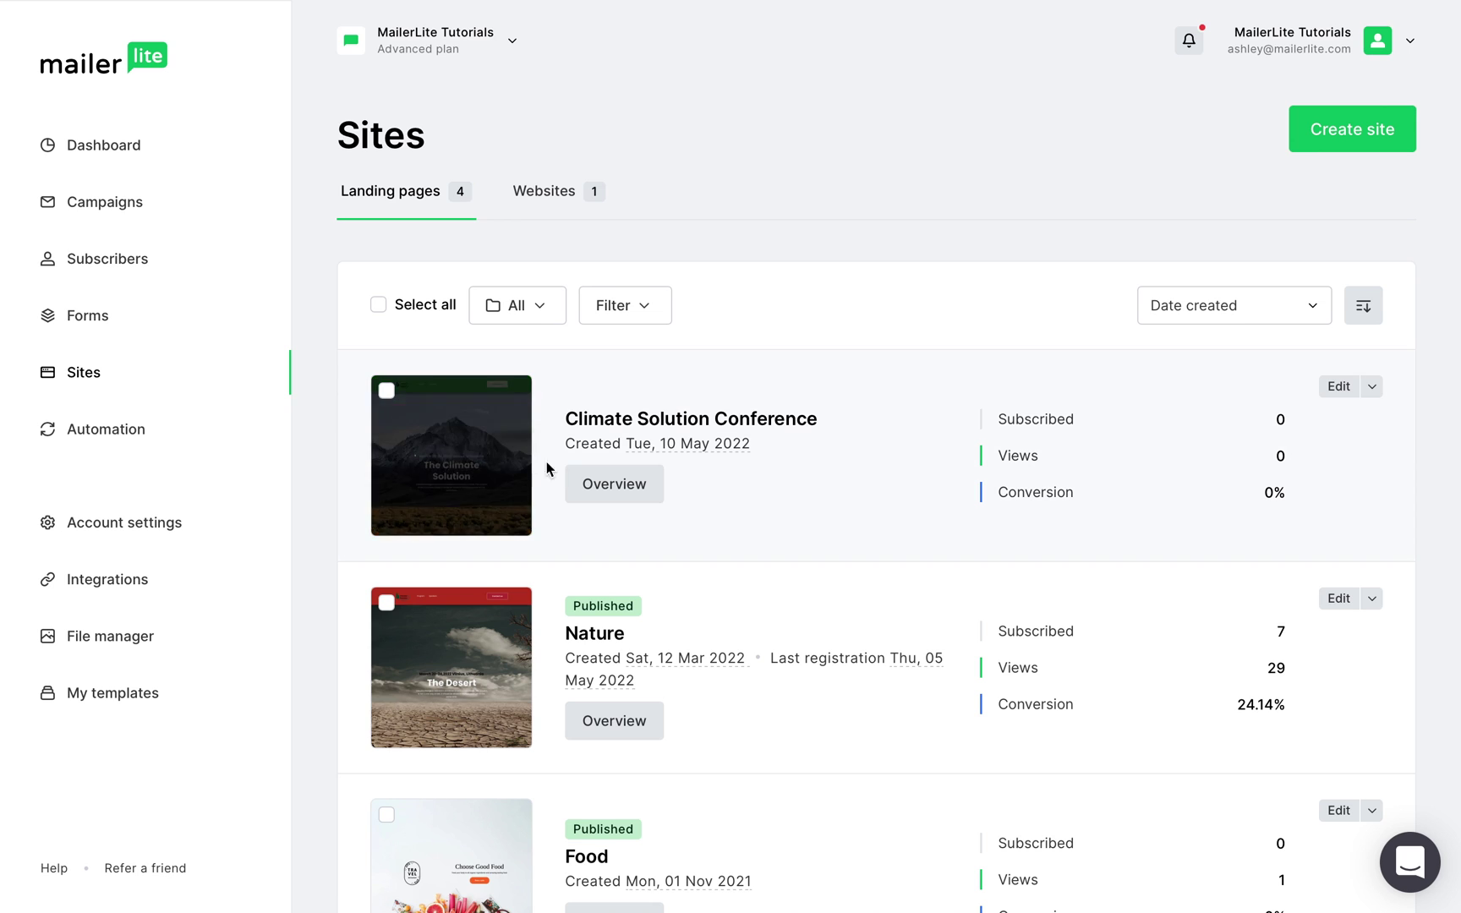
left_click(612, 485)
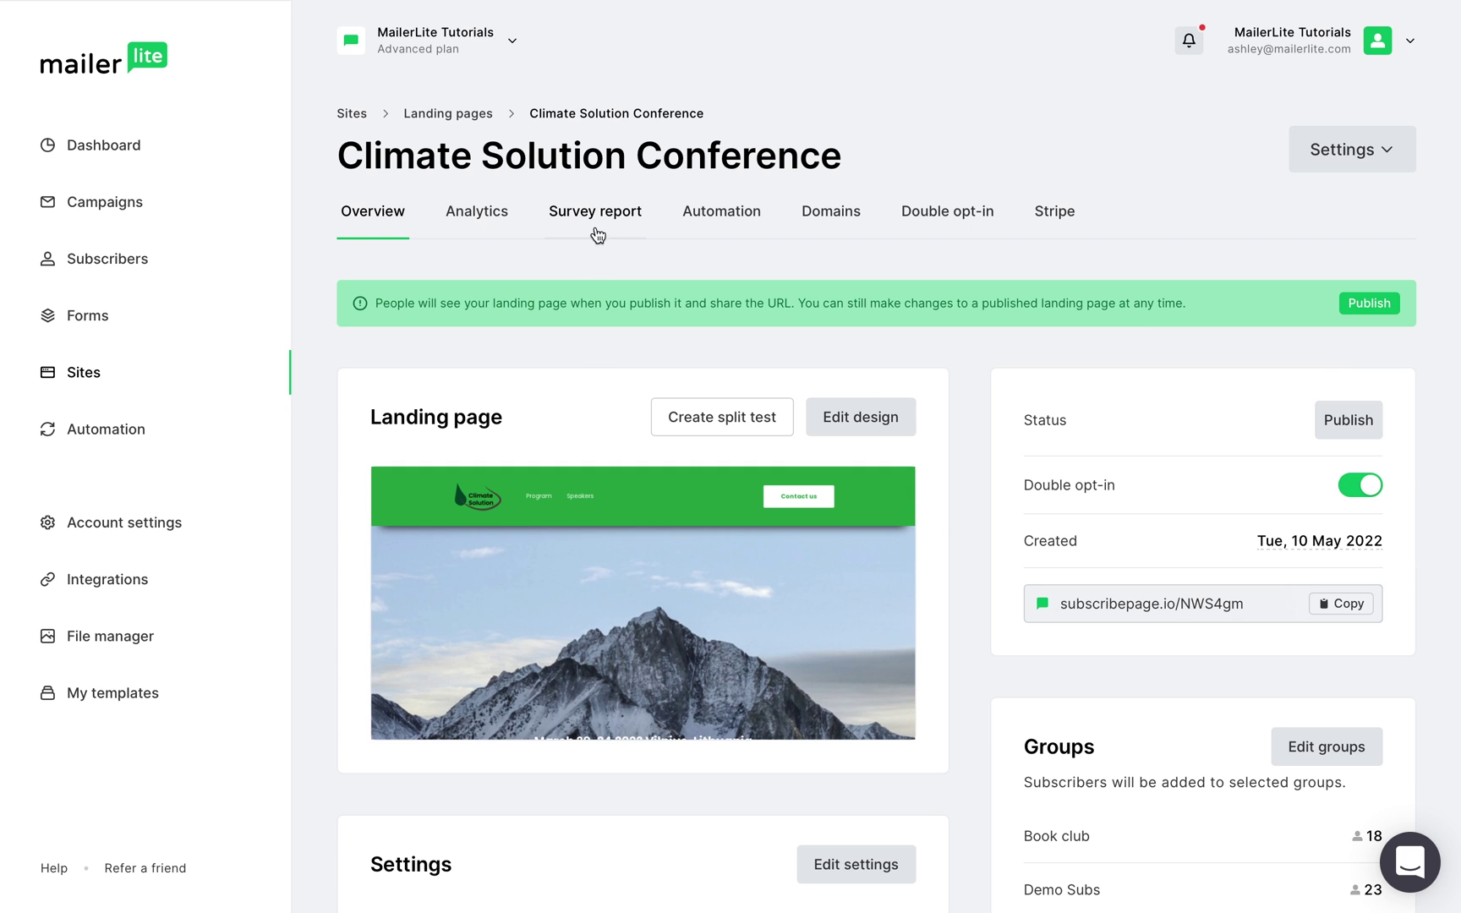